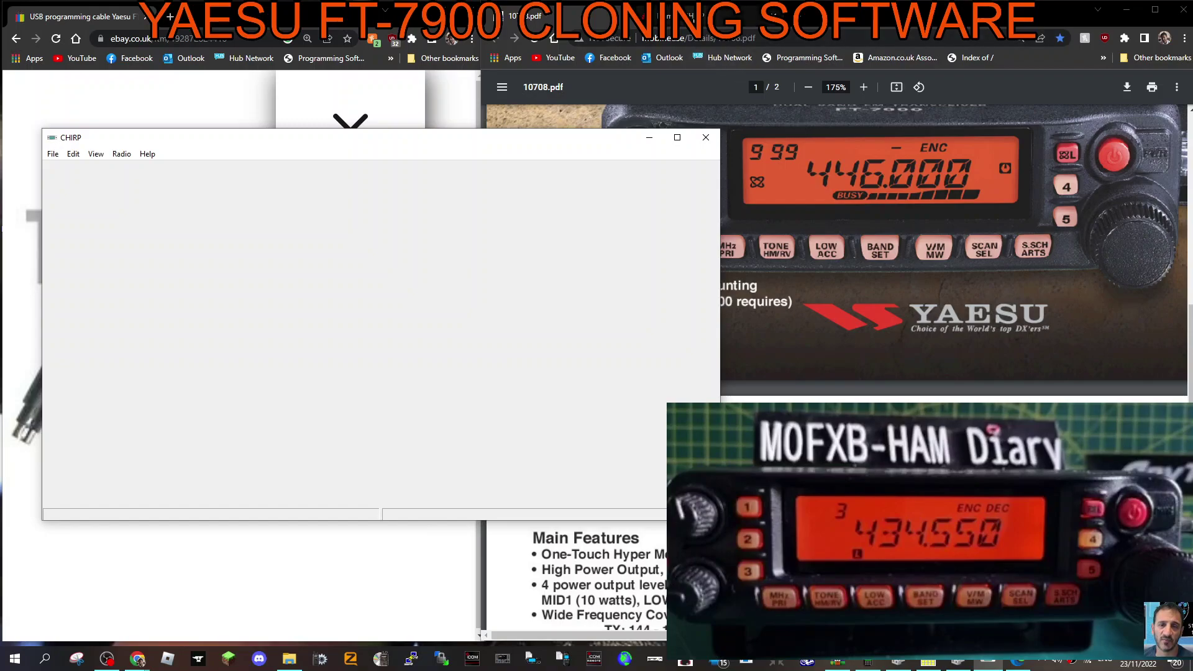
- View the CHIRP project's wiki page and the eBay listing for the USB programming cable
{"action": "left_click", "coordinate": [689, 15]}
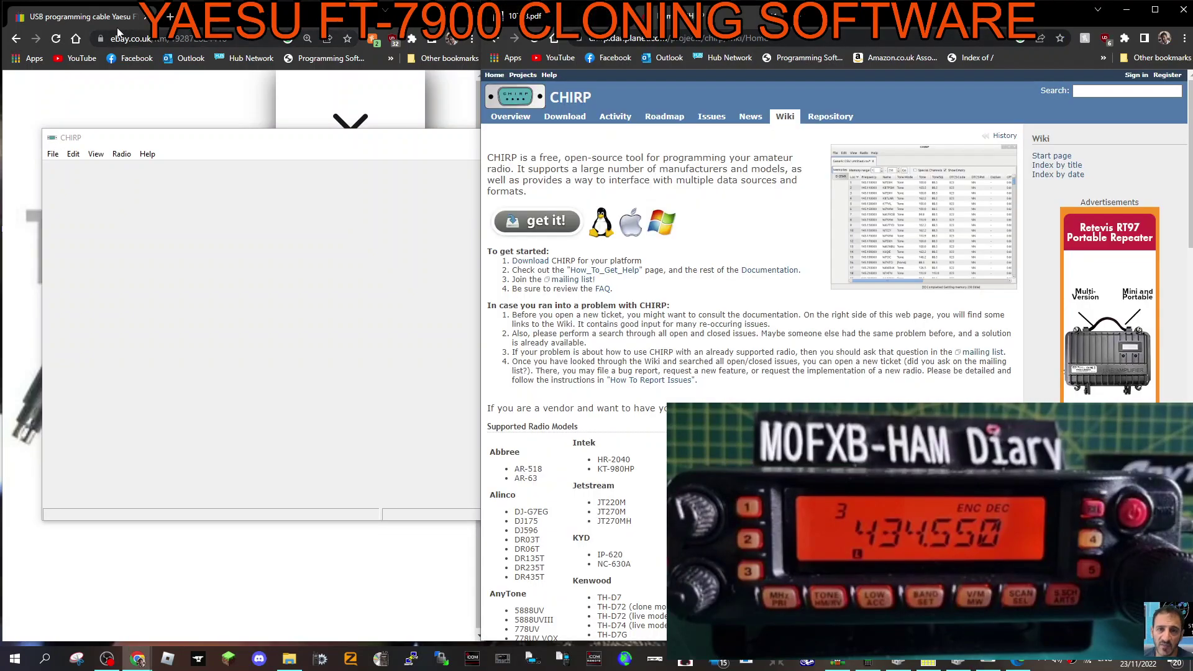
{"action": "left_click", "coordinate": [207, 102]}
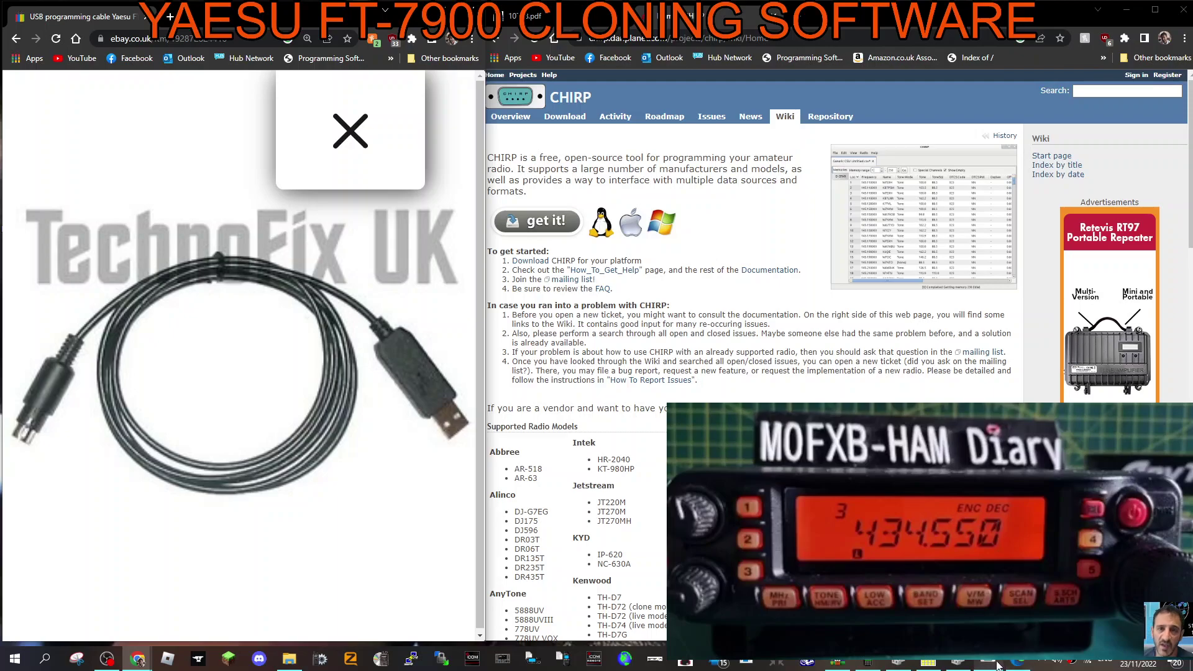
- Switch back to CHIRP and bring up the settings for downloading from the radio
{"action": "left_click", "coordinate": [988, 664]}
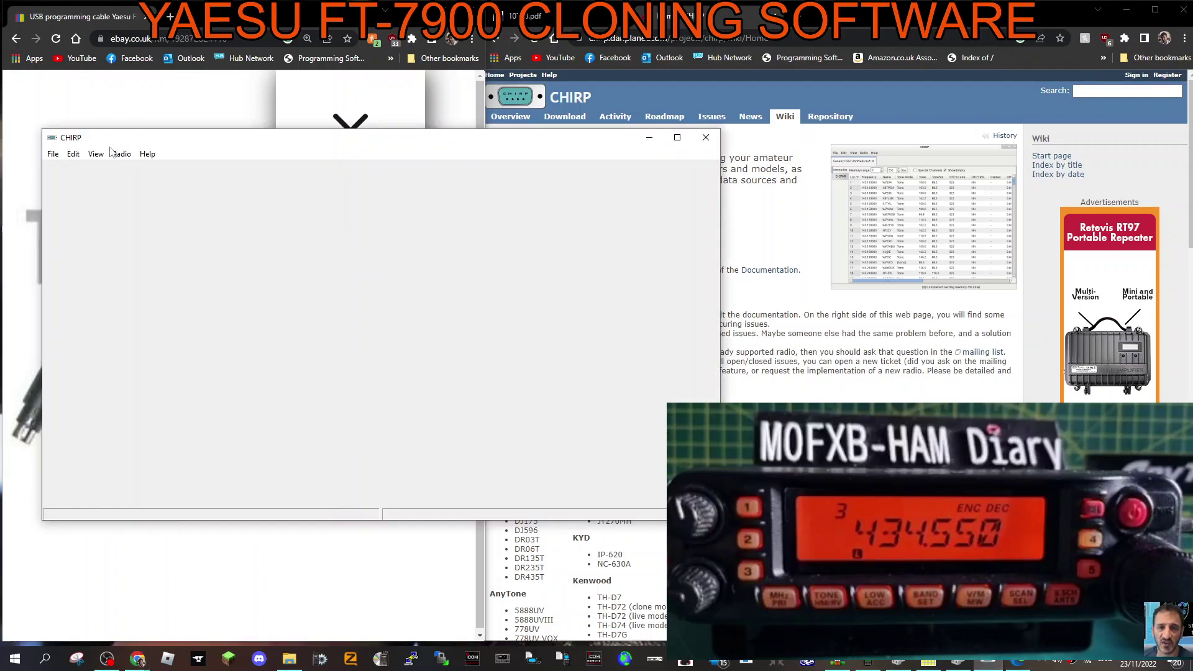
{"action": "left_click", "coordinate": [121, 155]}
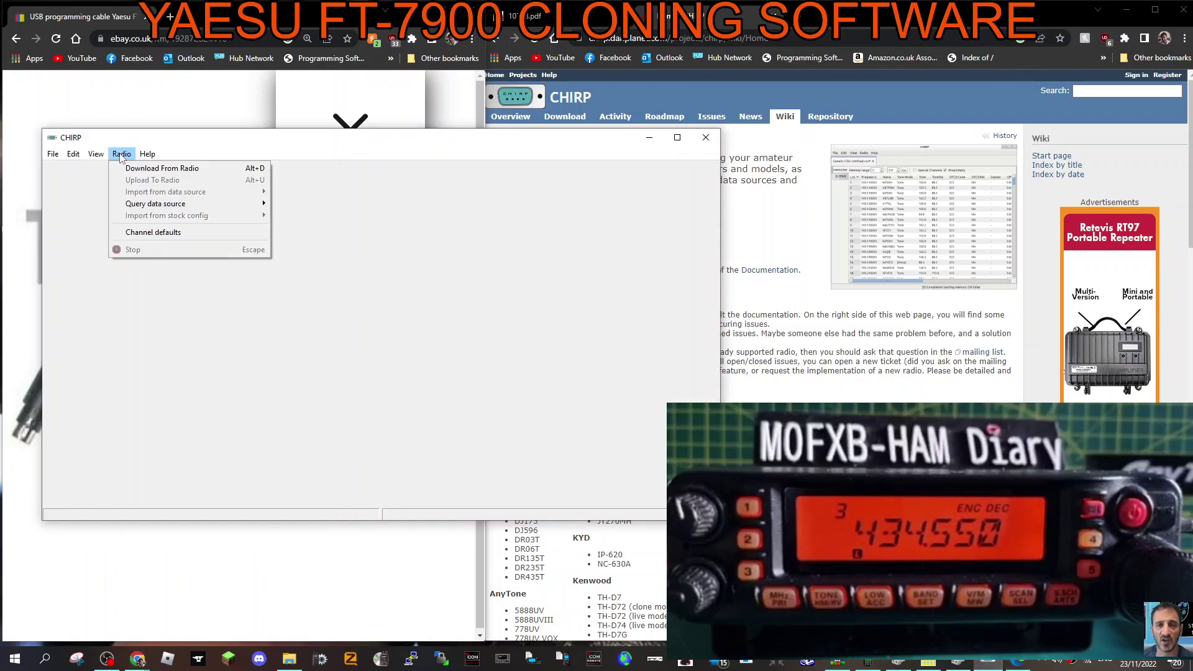
{"action": "left_click", "coordinate": [138, 171]}
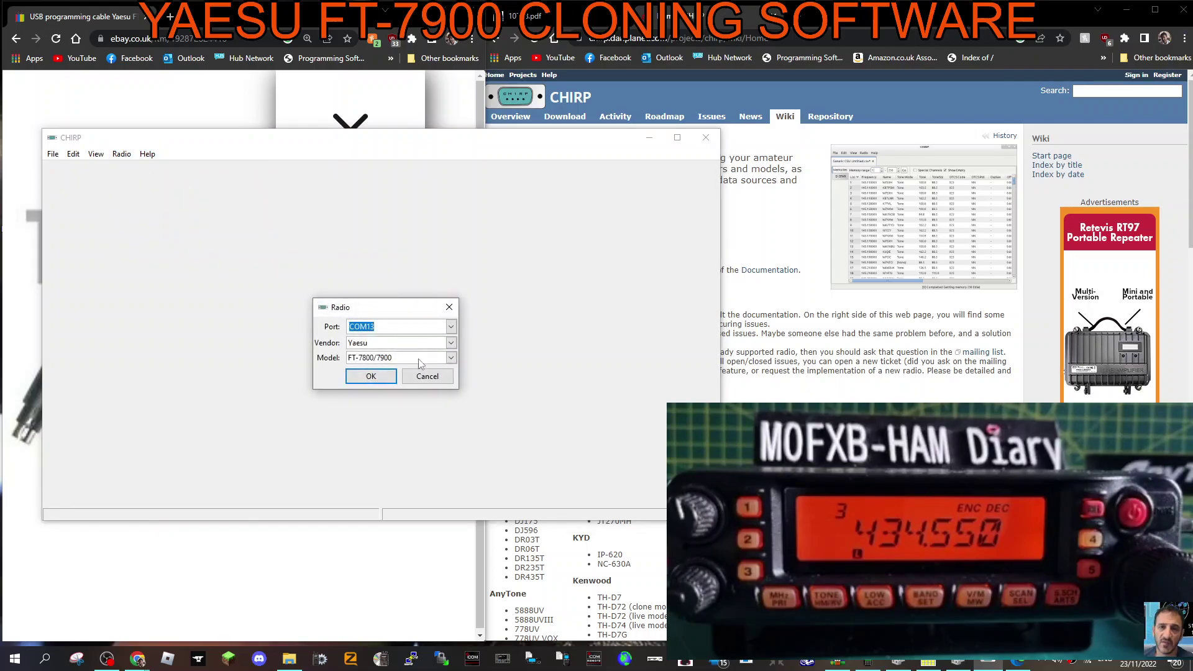
- Check the Ports (COM & LPT) group in Device Manager for the programming cable's COM port
{"action": "right_click", "coordinate": [15, 660]}
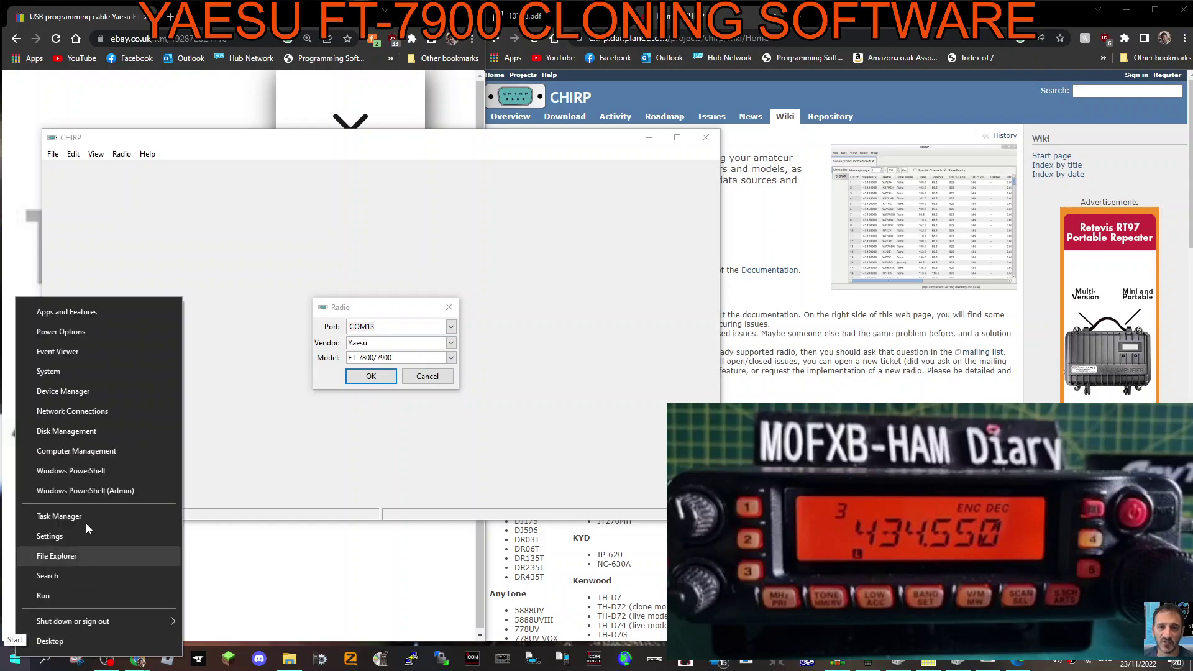
{"action": "left_click", "coordinate": [57, 394]}
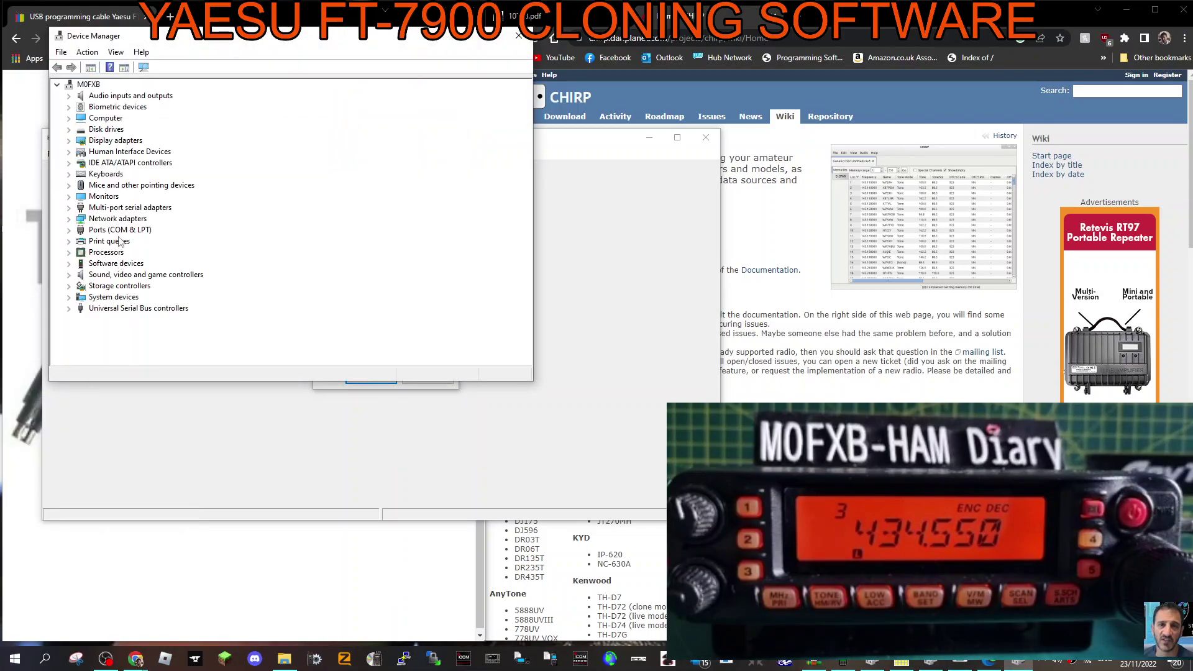
{"action": "double_click", "coordinate": [117, 230]}
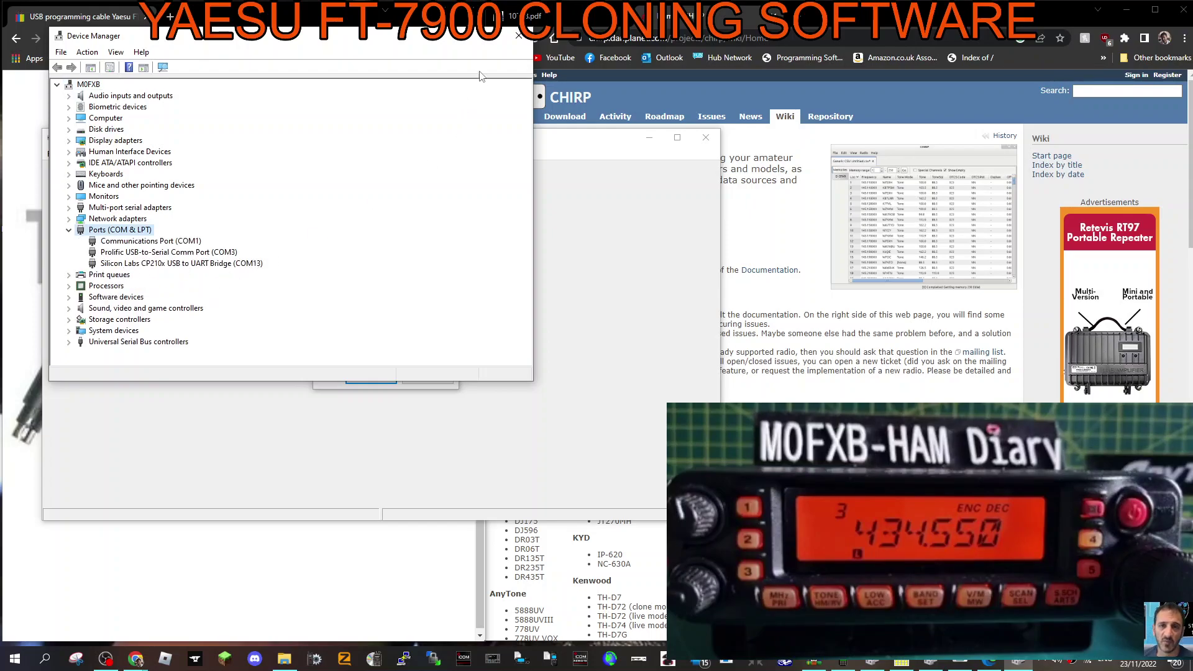
{"action": "left_click", "coordinate": [465, 38]}
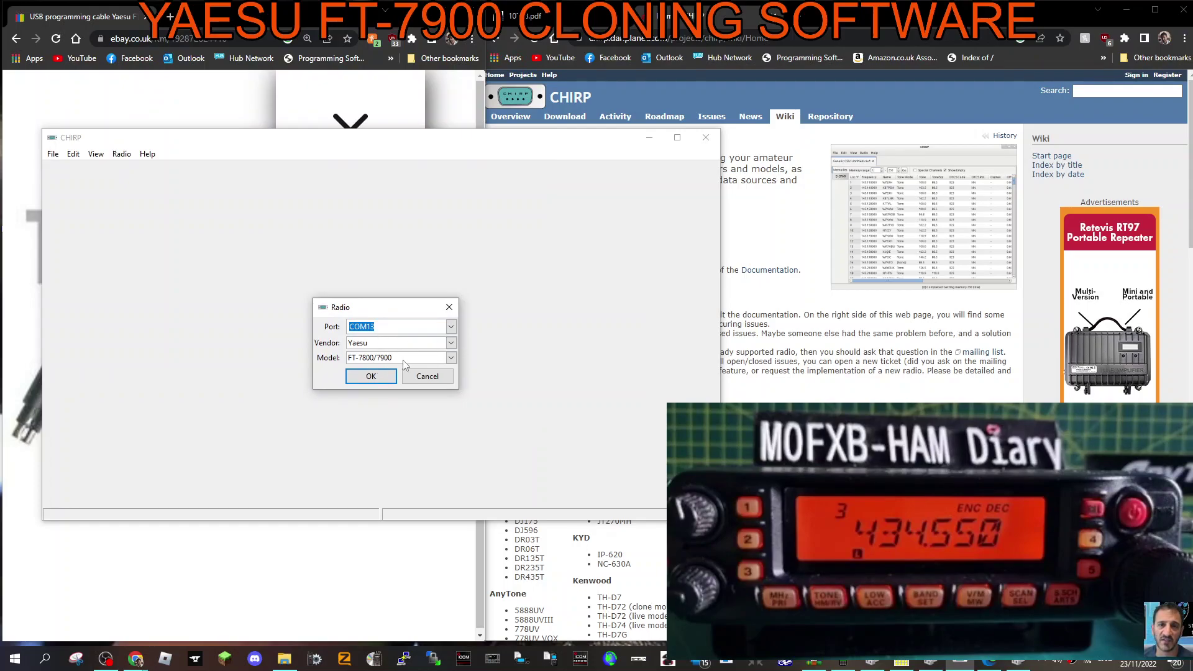
- Download the memories from the Yaesu FT-7800/7900 on COM13, consulting the radio's brochure PDF before accepting the cloning instructions
{"action": "left_click", "coordinate": [371, 377]}
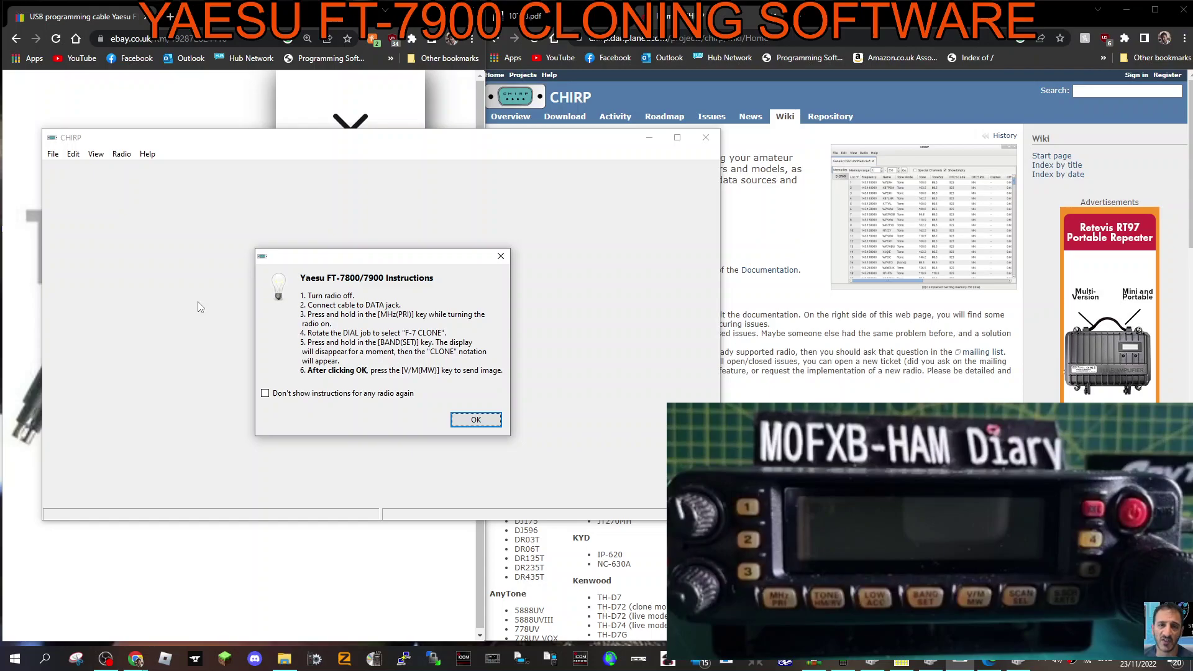
{"action": "left_click", "coordinate": [566, 14]}
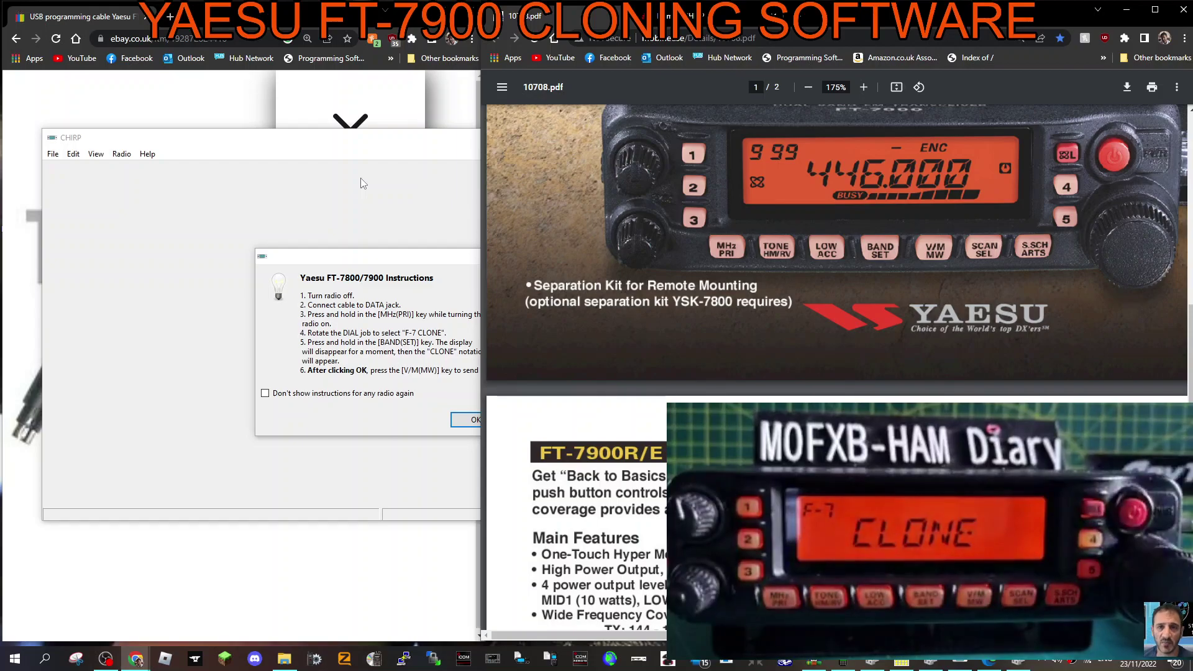
{"action": "left_click", "coordinate": [329, 180]}
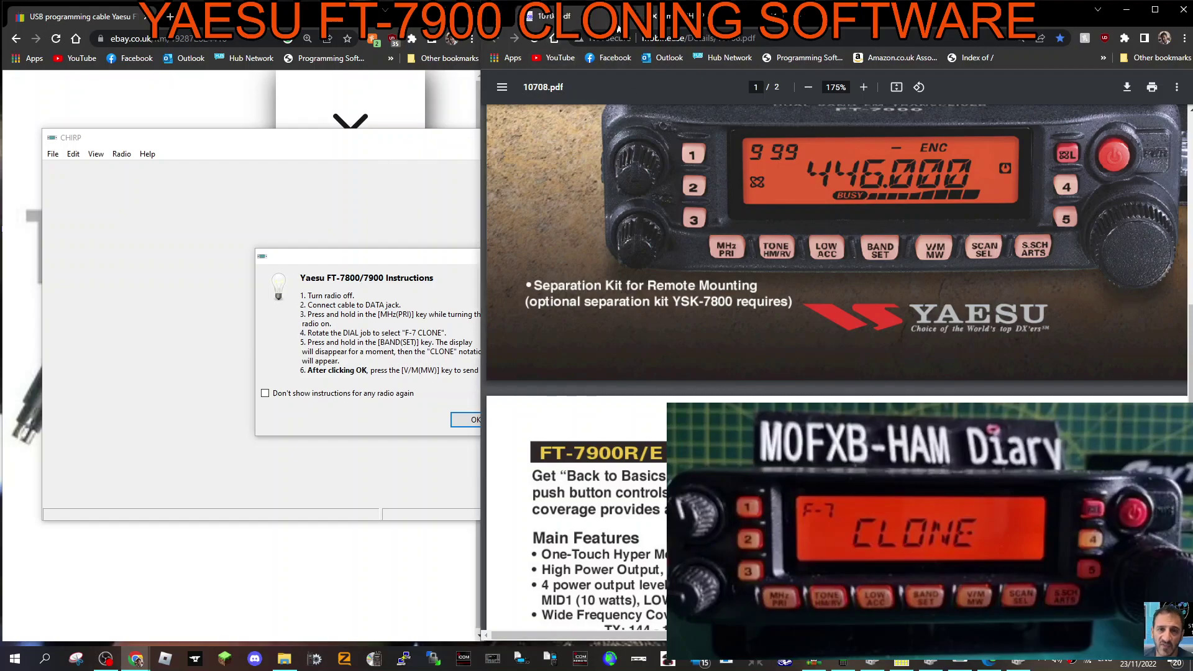
{"action": "left_click", "coordinate": [372, 195]}
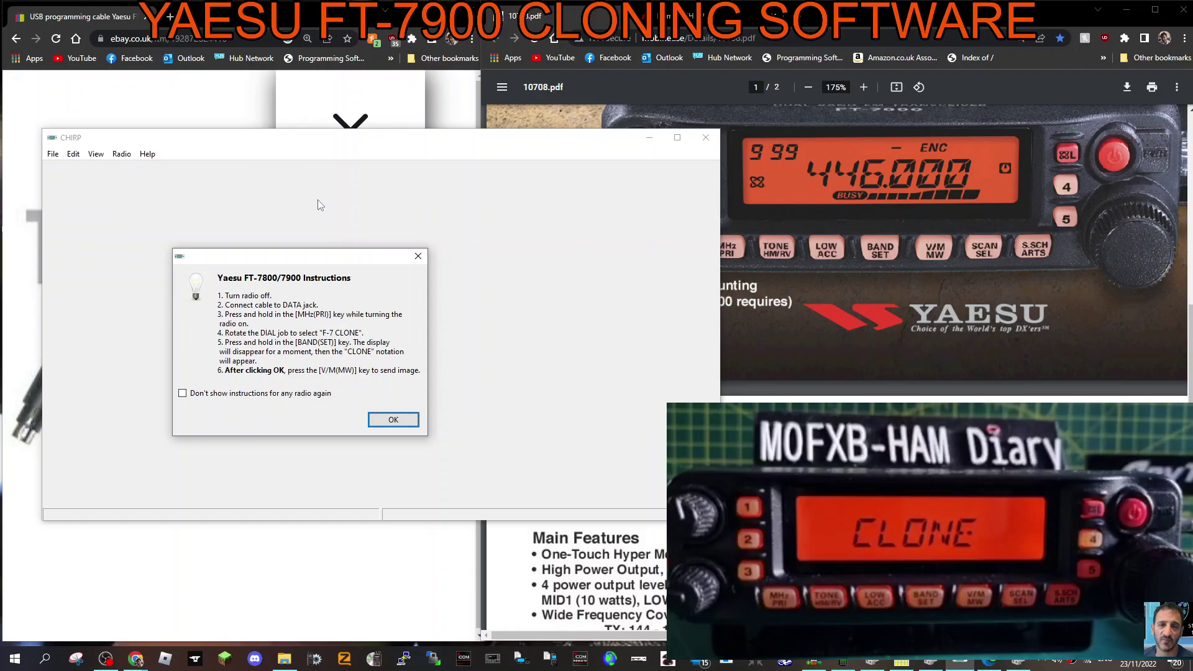
{"action": "left_click", "coordinate": [393, 420]}
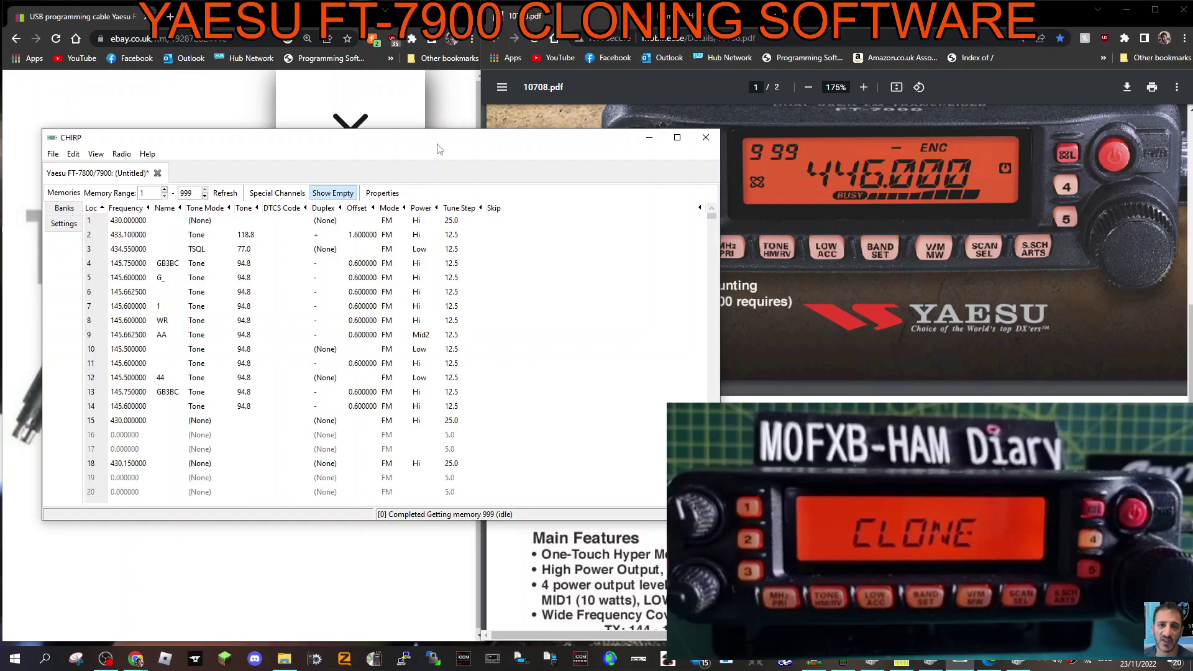
{"action": "mouse_move", "coordinate": [437, 148]}
{"action": "left_mouse_down"}
{"action": "mouse_move", "coordinate": [458, 133]}
{"action": "mouse_move", "coordinate": [440, 128]}
{"action": "left_mouse_up"}
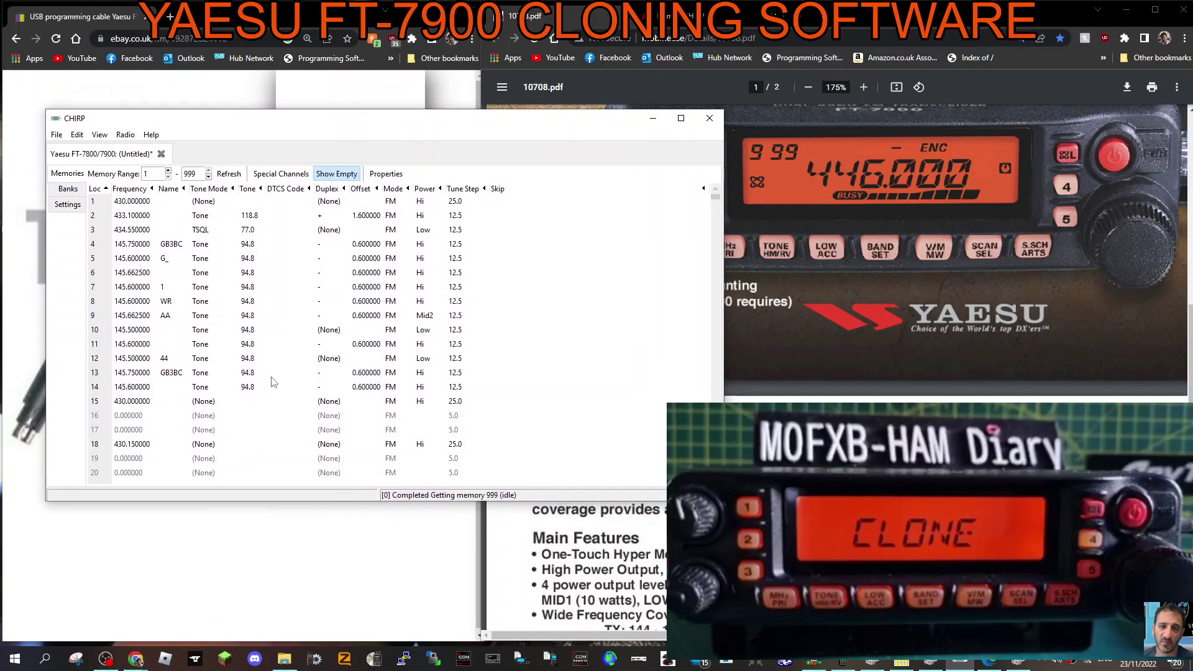
{"action": "double_click", "coordinate": [133, 420]}
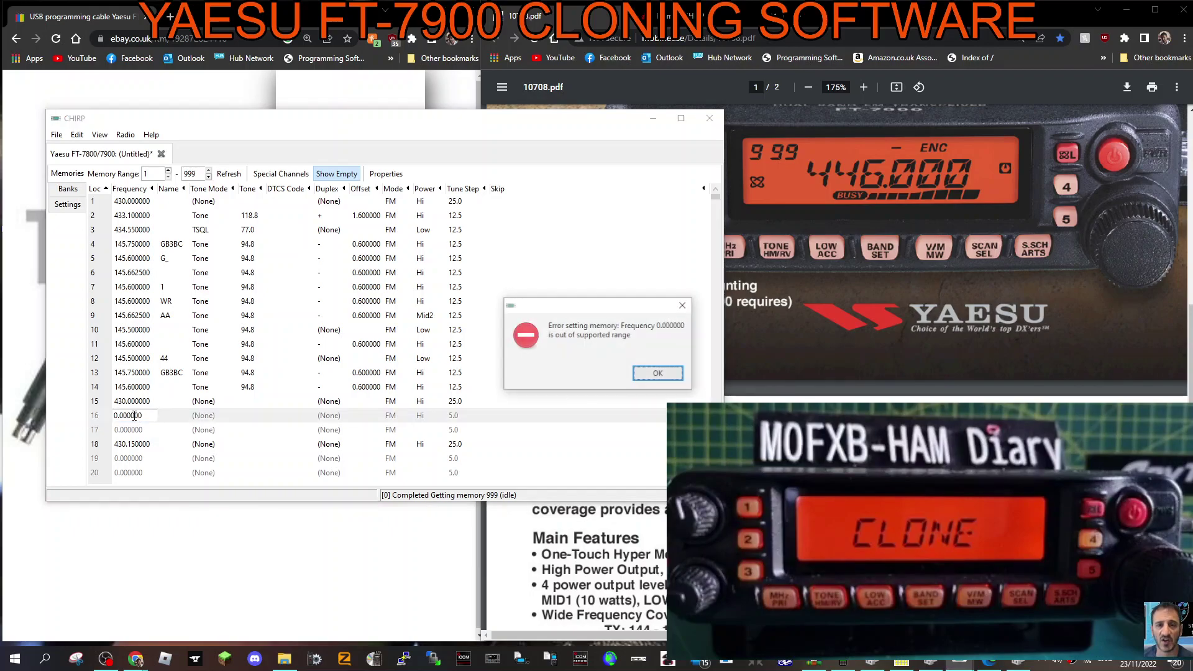
{"action": "left_click", "coordinate": [683, 304]}
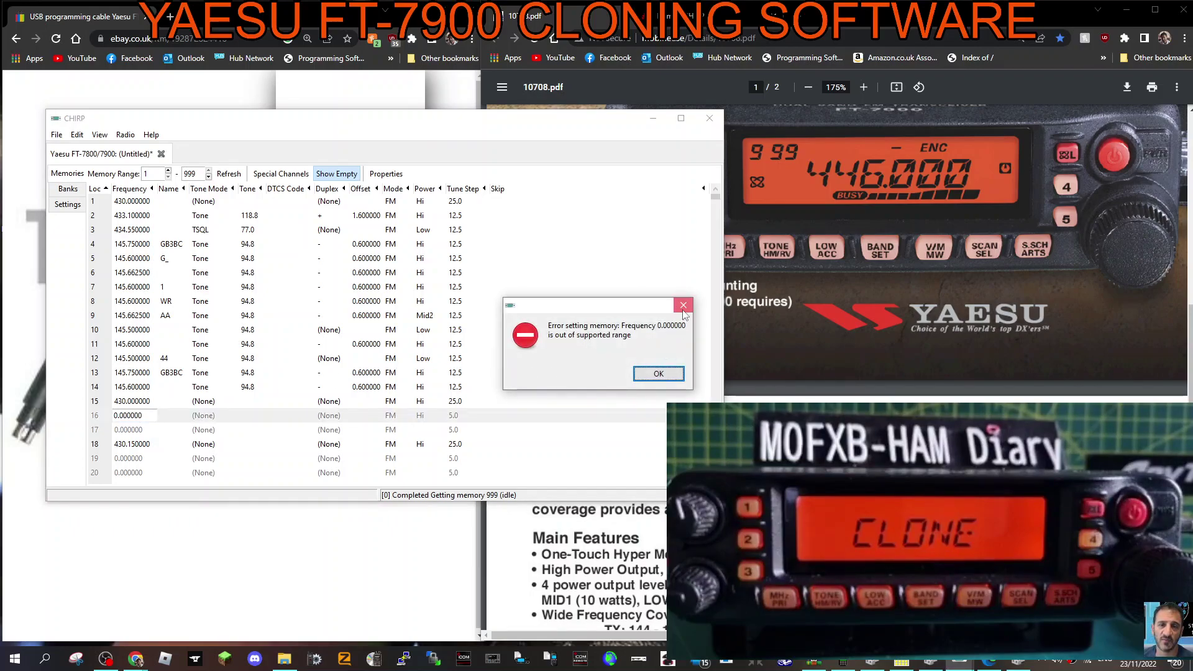
{"action": "left_click", "coordinate": [142, 421]}
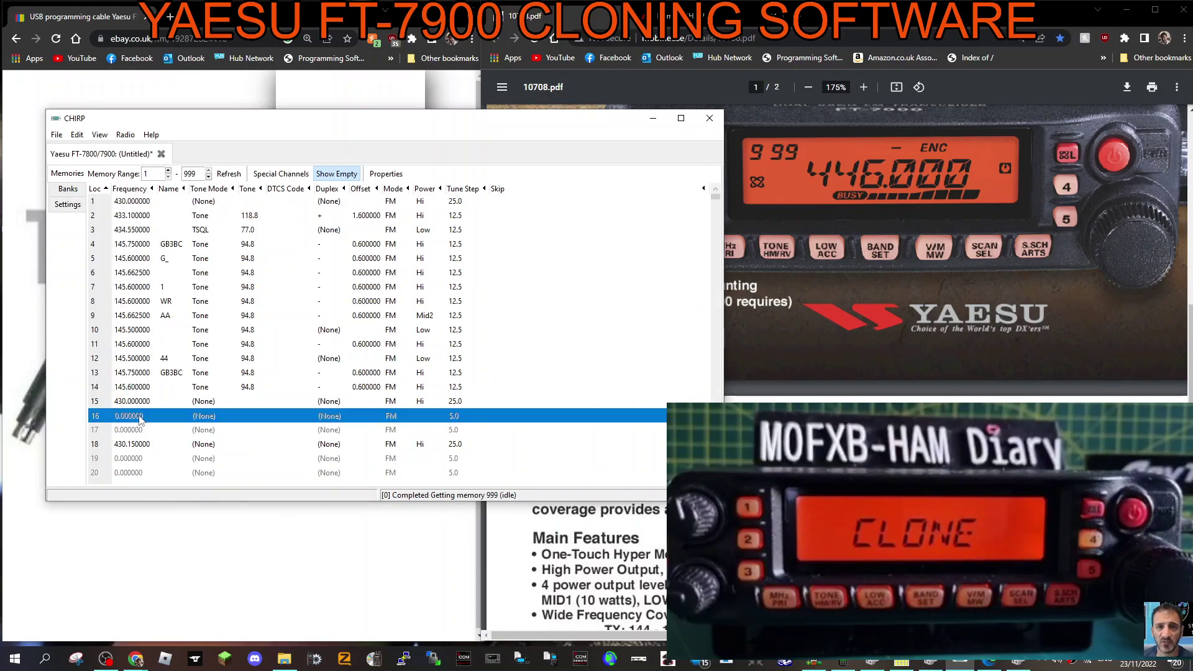
{"action": "left_click", "coordinate": [133, 420]}
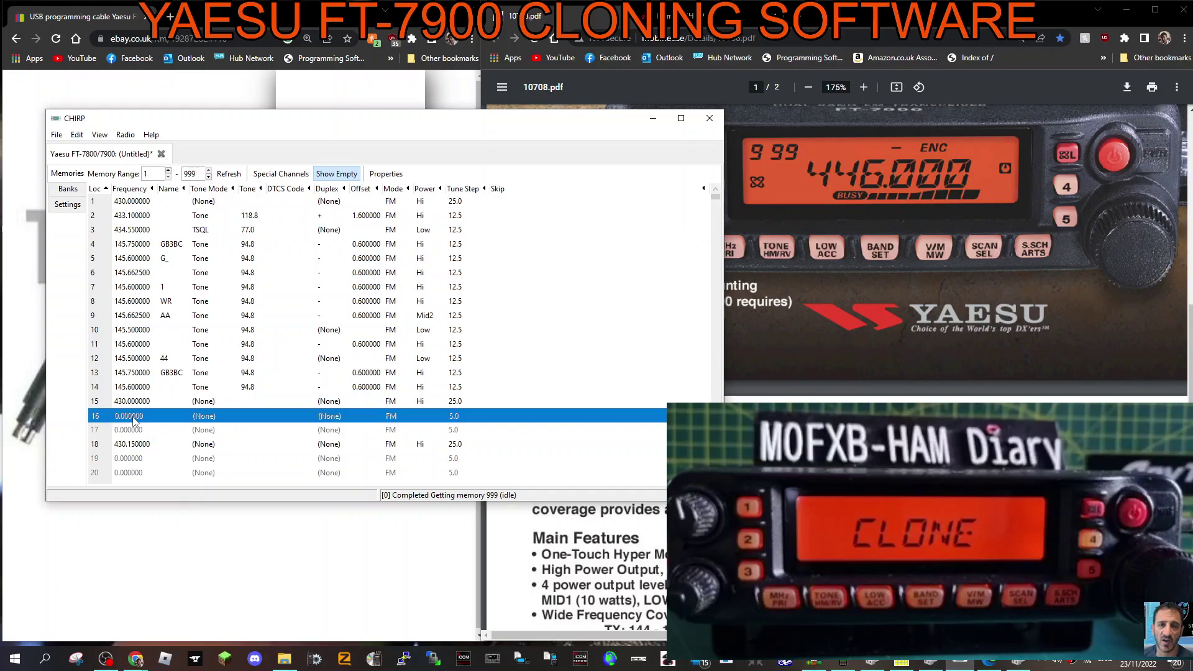
{"action": "left_click", "coordinate": [134, 416]}
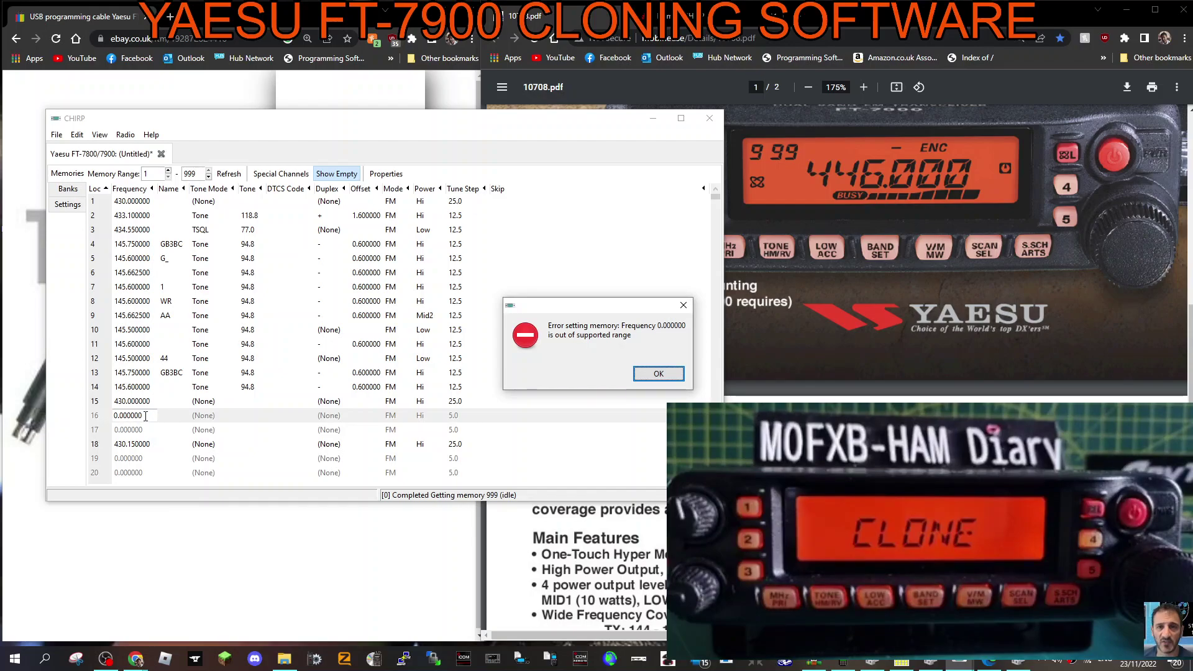
{"action": "left_click", "coordinate": [684, 305]}
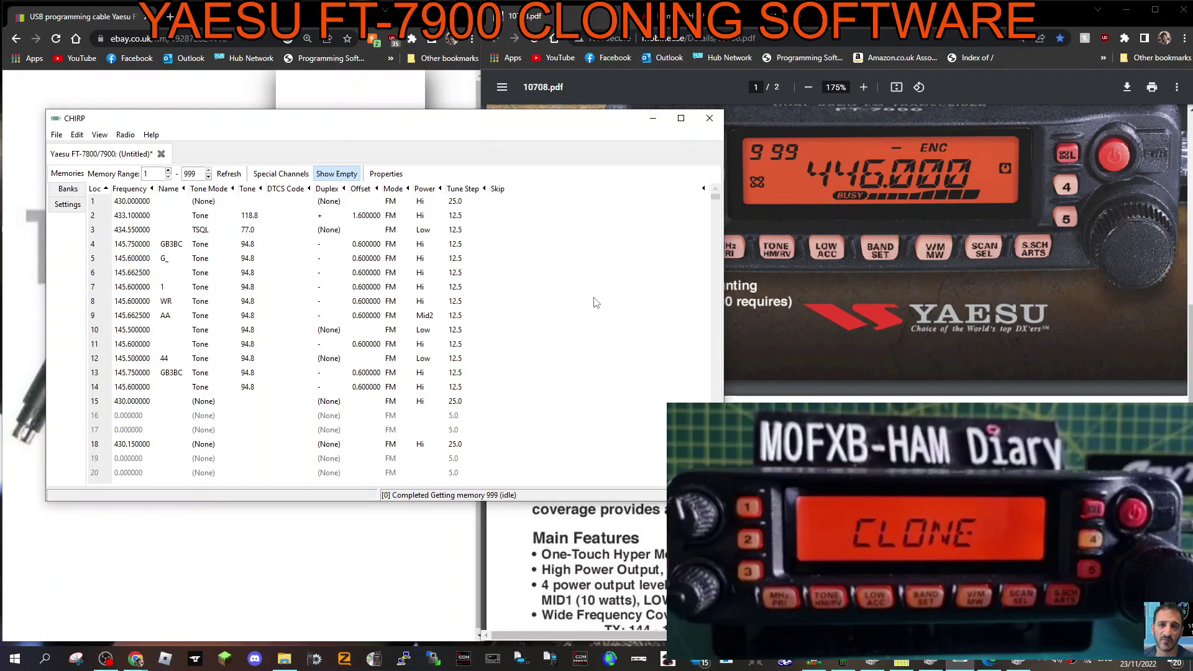
- Set the frequency of the empty memory 16 to 430.925
{"action": "left_click", "coordinate": [138, 418]}
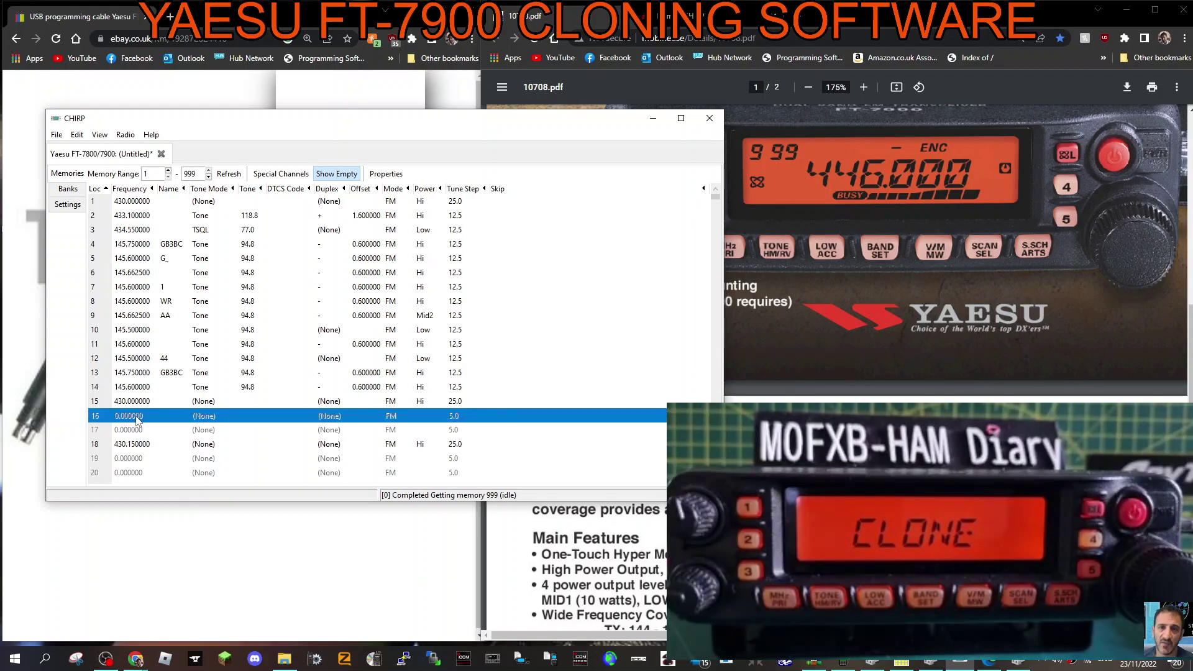
{"action": "left_click", "coordinate": [137, 418]}
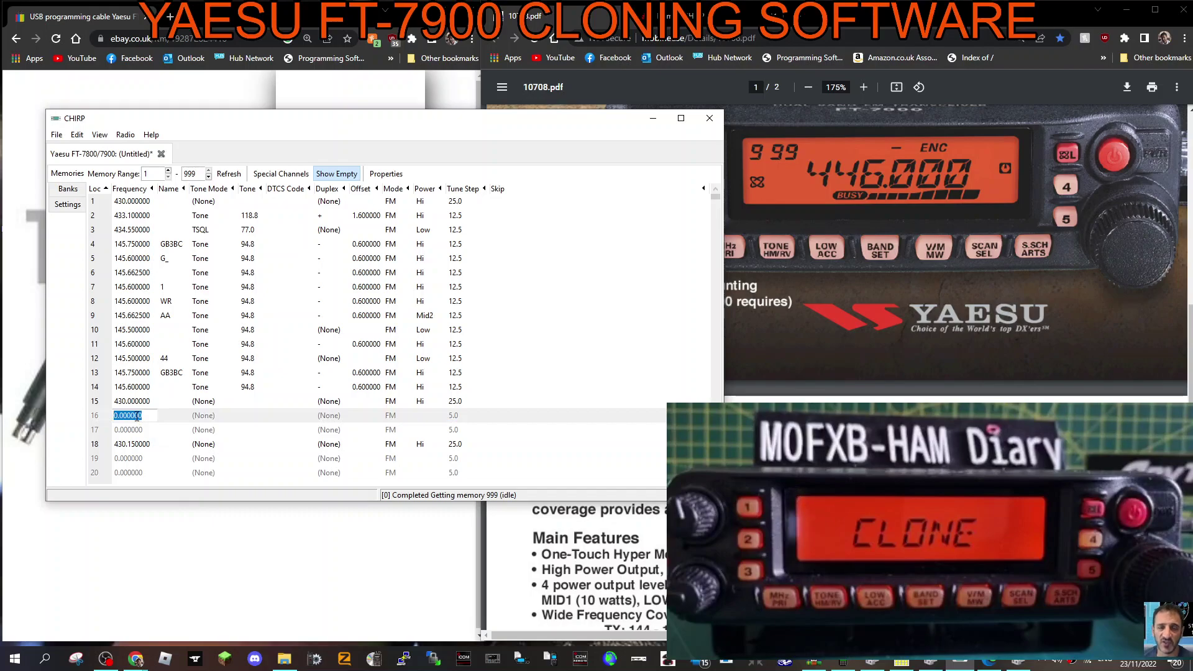
{"action": "type", "text": "430."}
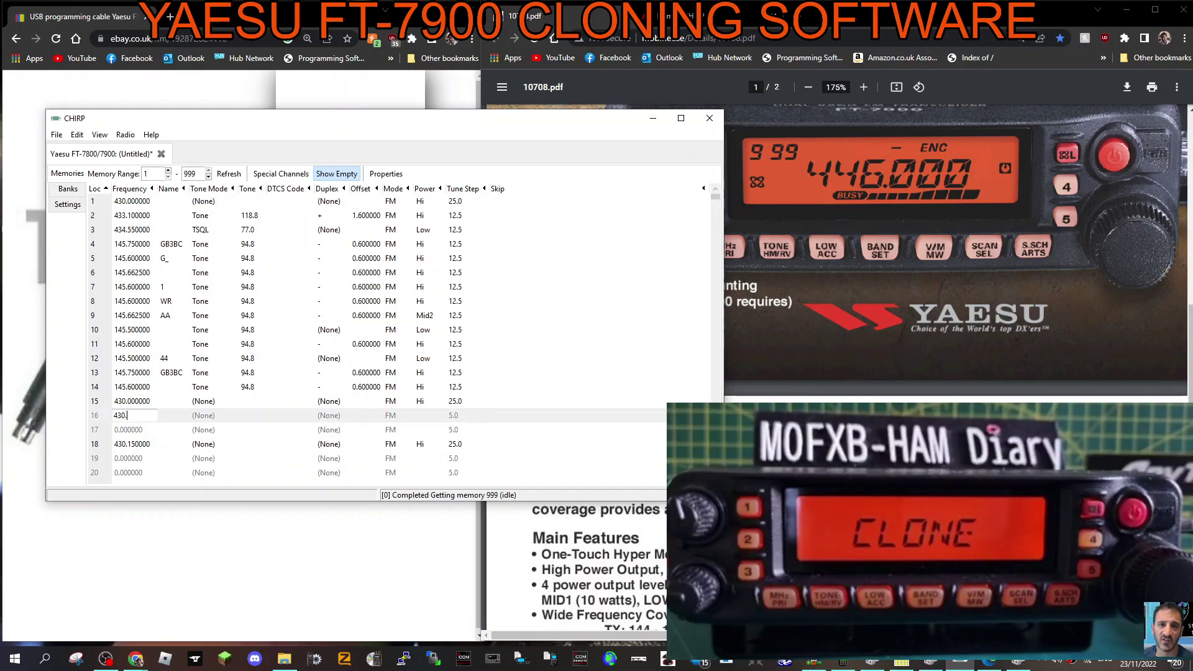
{"action": "type", "text": "825"}
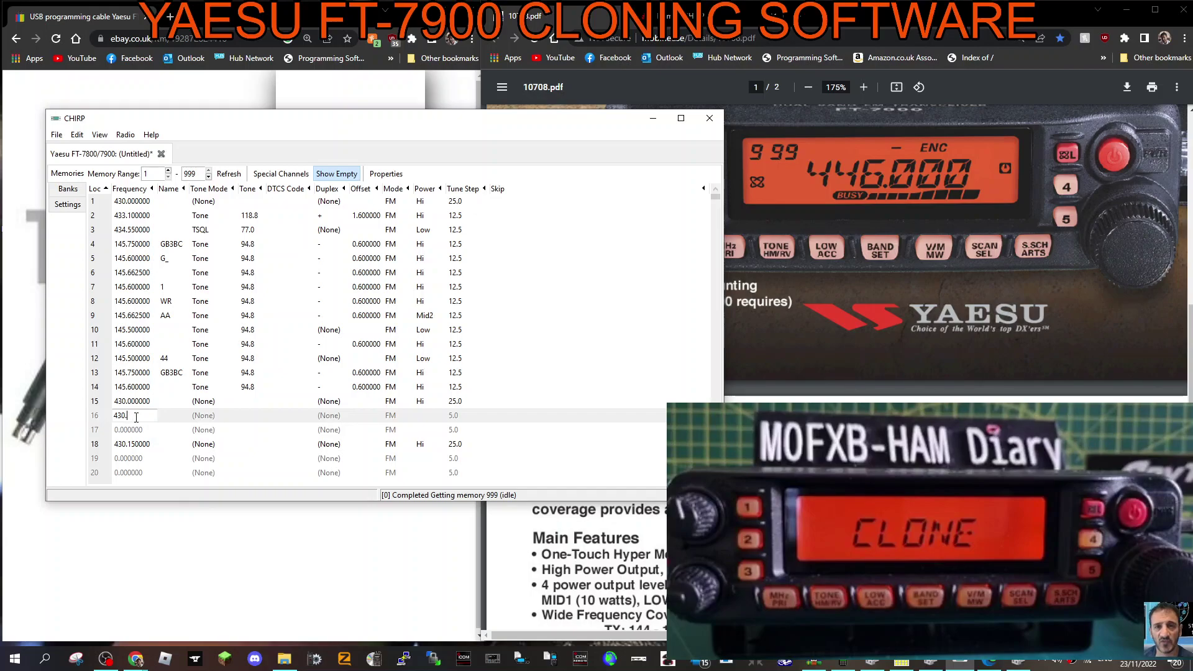
{"action": "type", "text": "25"}
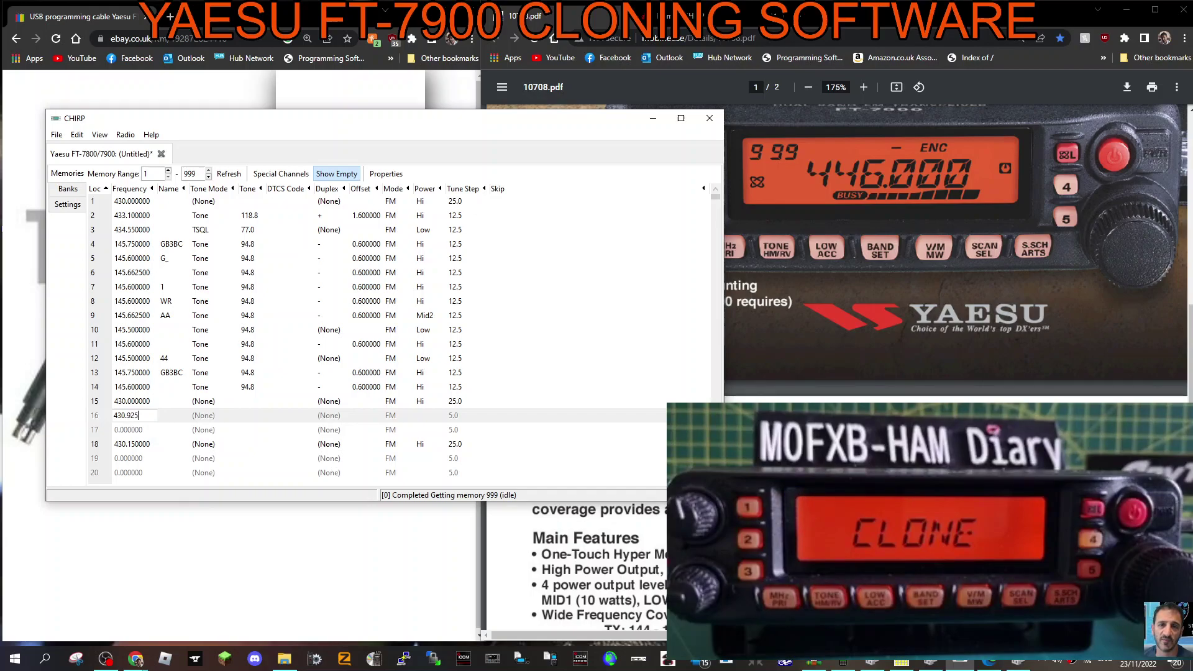
- Name memory 16 GB3FI
{"action": "left_click", "coordinate": [171, 422]}
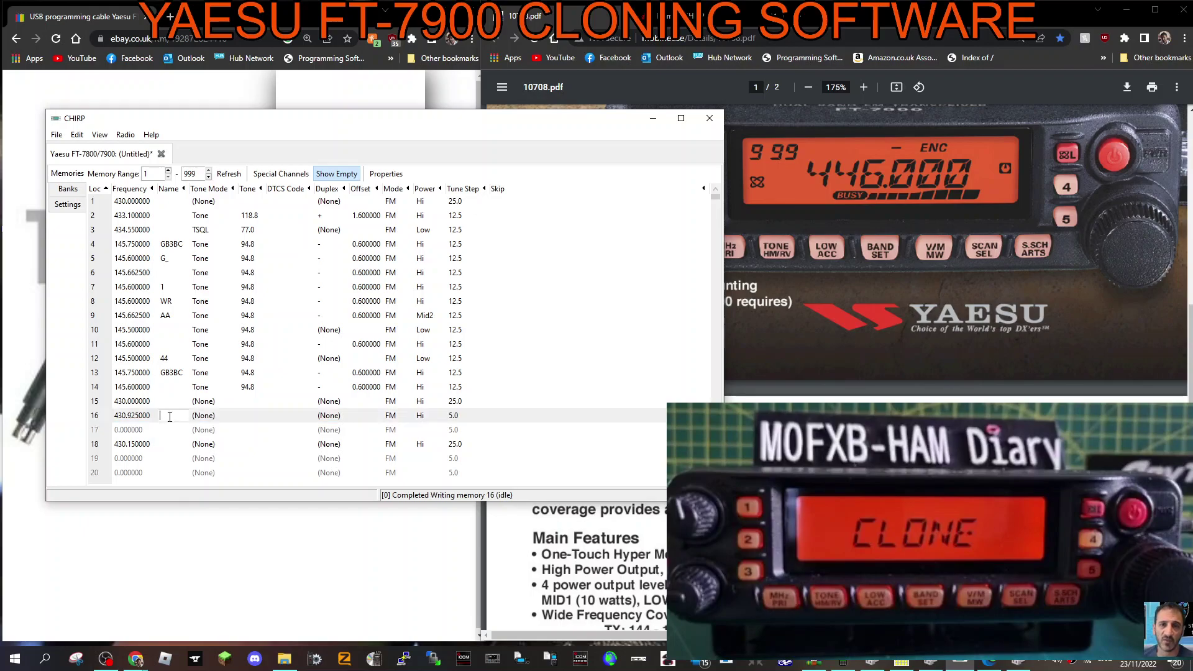
{"action": "type", "text": "GB3B"}
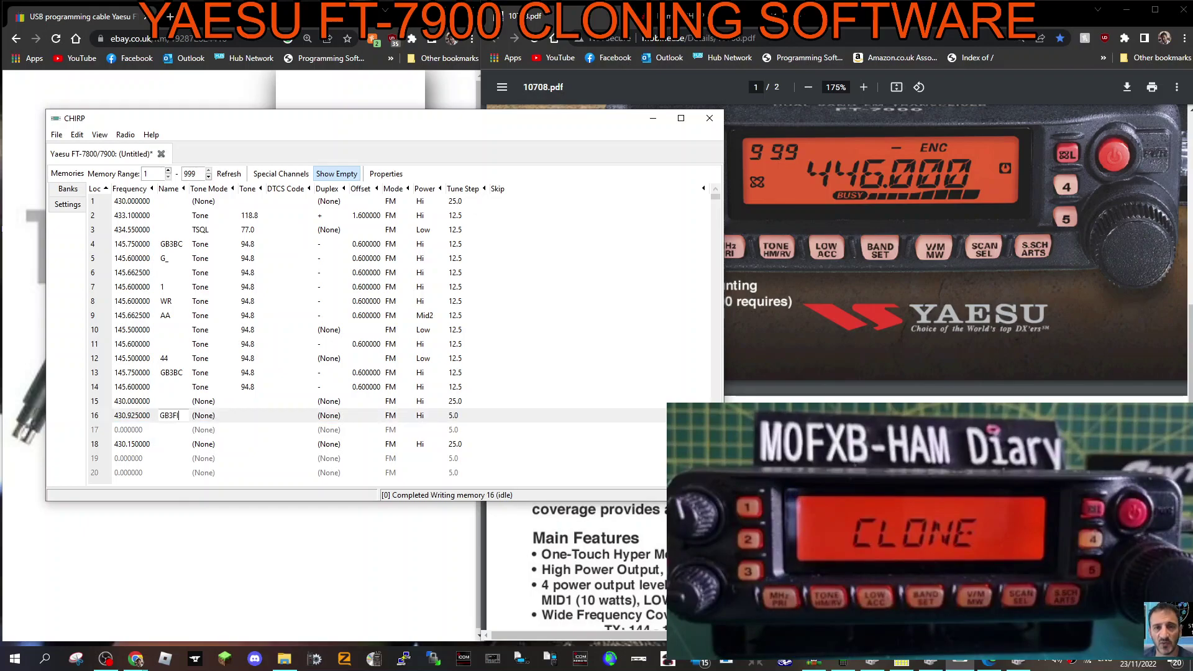
{"action": "type", "text": "I"}
- Set memory 16's tone mode to Tone and its tone to 77.0
{"action": "left_click", "coordinate": [232, 415]}
{"action": "left_click", "coordinate": [232, 415]}
{"action": "left_click", "coordinate": [216, 445]}
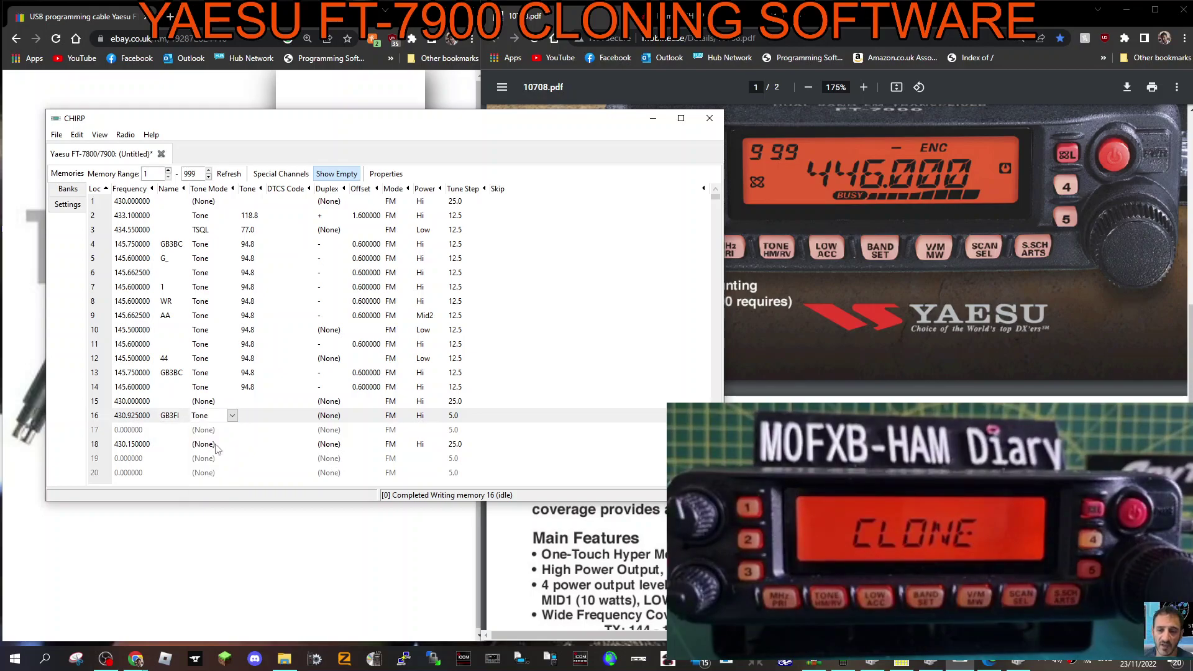
{"action": "left_click", "coordinate": [252, 416]}
{"action": "left_click", "coordinate": [254, 417]}
{"action": "left_click", "coordinate": [260, 416]}
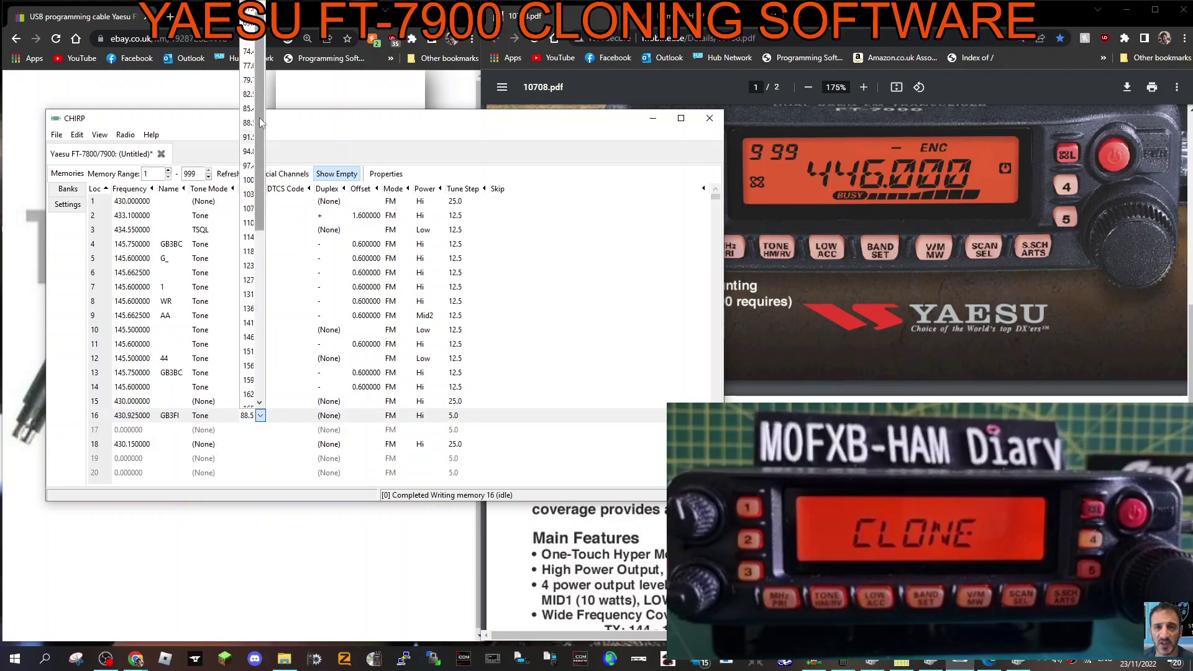
{"action": "left_click", "coordinate": [249, 65]}
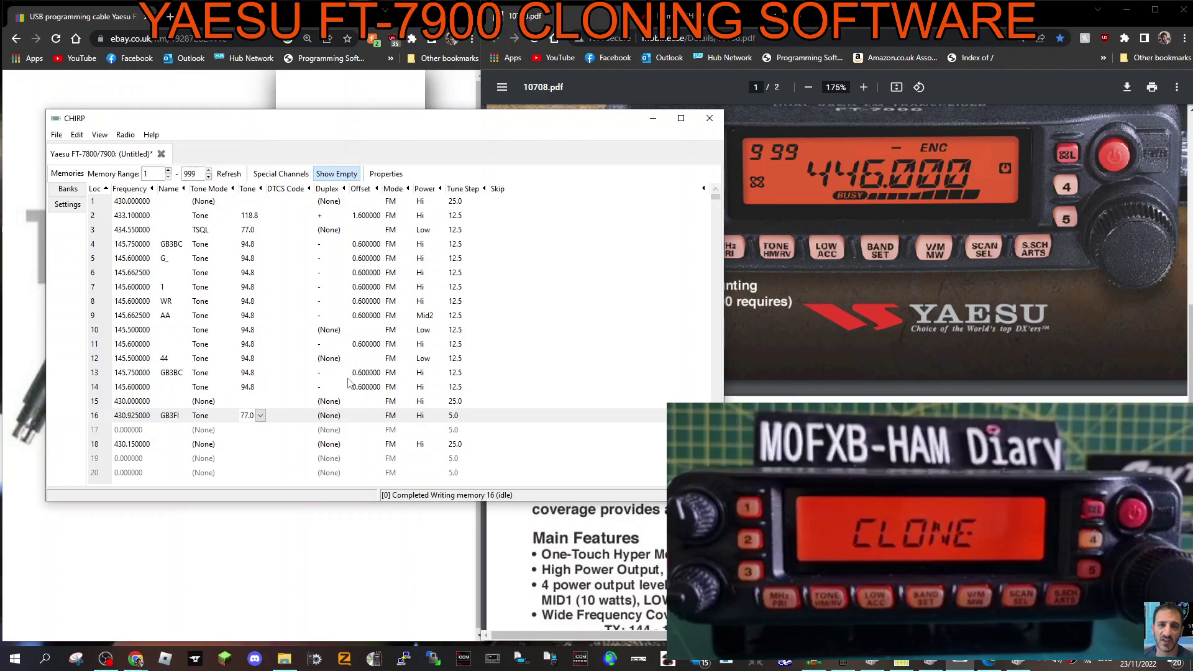
- Open memory 16's DTCS code and duplex cells, and set its tone mode back to Tone
{"action": "left_click", "coordinate": [302, 422]}
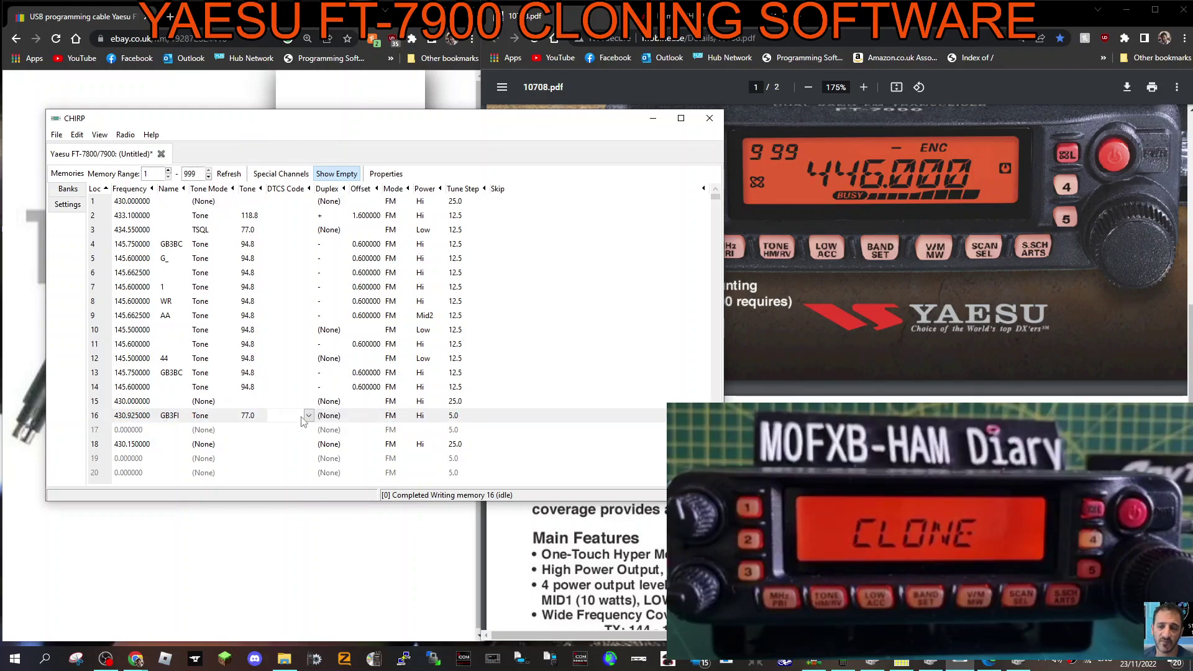
{"action": "left_click", "coordinate": [348, 421]}
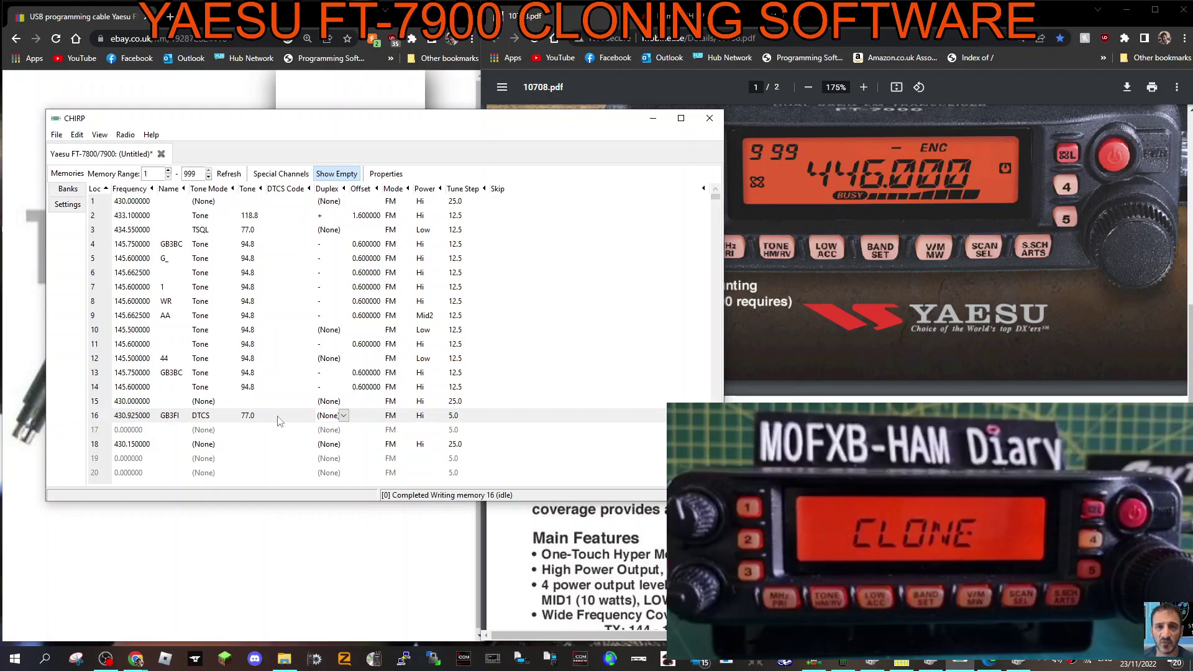
{"action": "left_click", "coordinate": [214, 422]}
{"action": "left_click", "coordinate": [233, 416]}
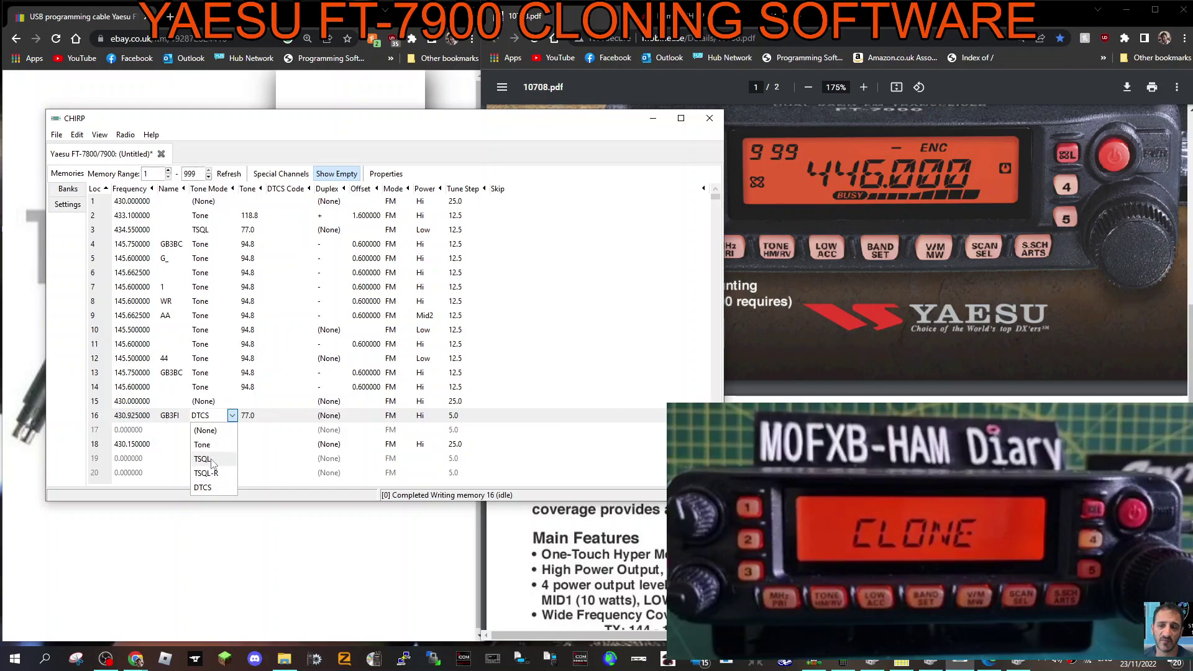
{"action": "left_click", "coordinate": [203, 445]}
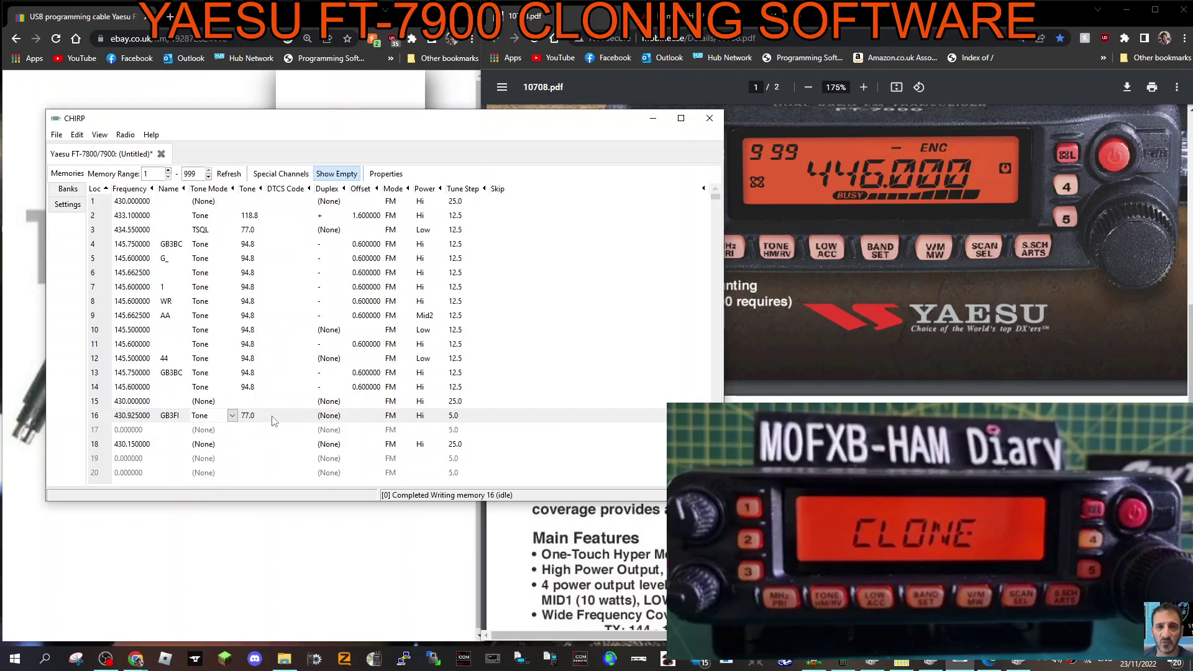
- Set memory 16's duplex to + and its offset to 7.6
{"action": "left_click", "coordinate": [335, 420]}
{"action": "left_click", "coordinate": [341, 416]}
{"action": "left_click", "coordinate": [332, 461]}
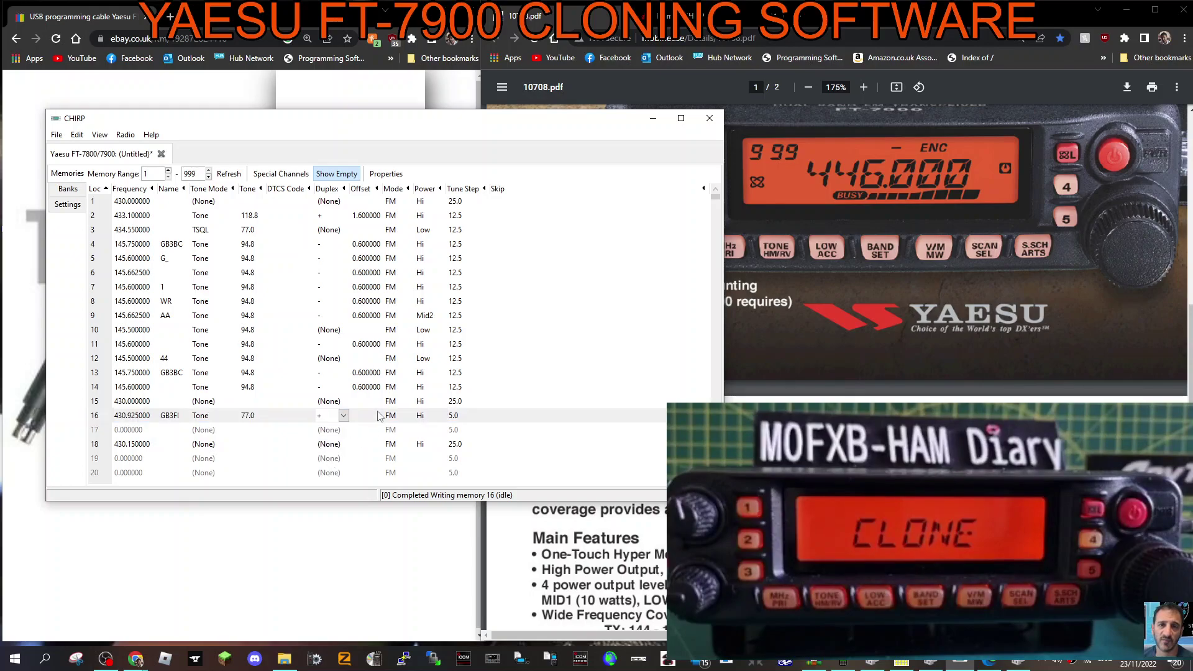
{"action": "left_click", "coordinate": [368, 413]}
{"action": "left_click", "coordinate": [356, 420]}
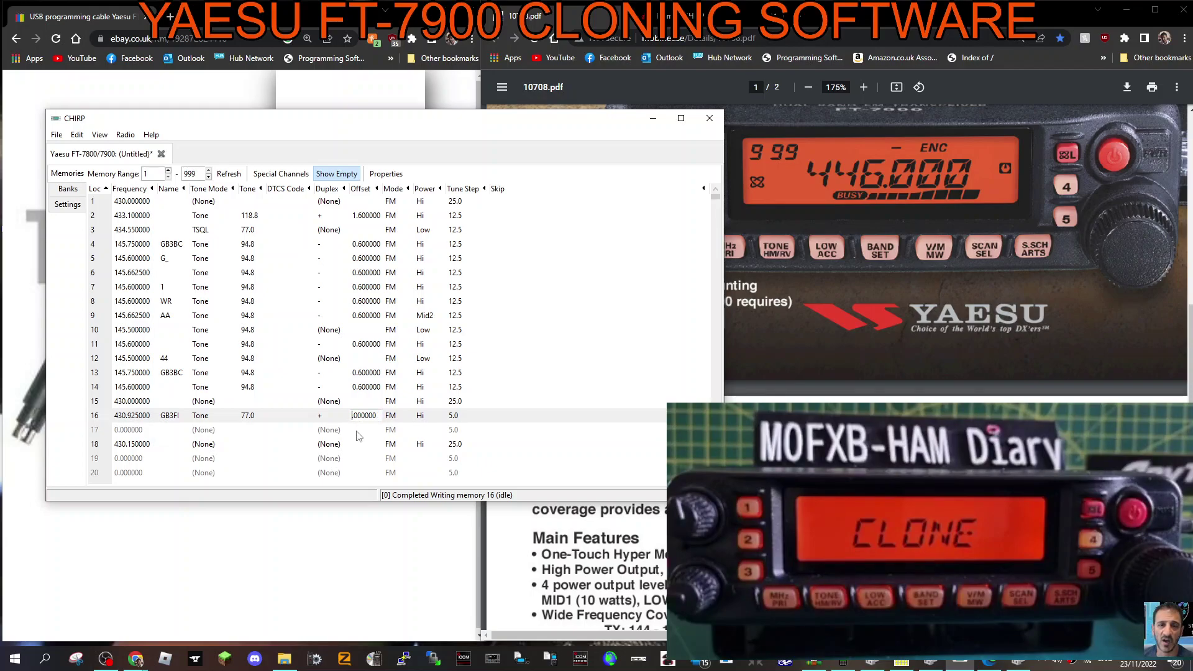
{"action": "type", "text": "7.6"}
{"action": "left_click", "coordinate": [278, 445]}
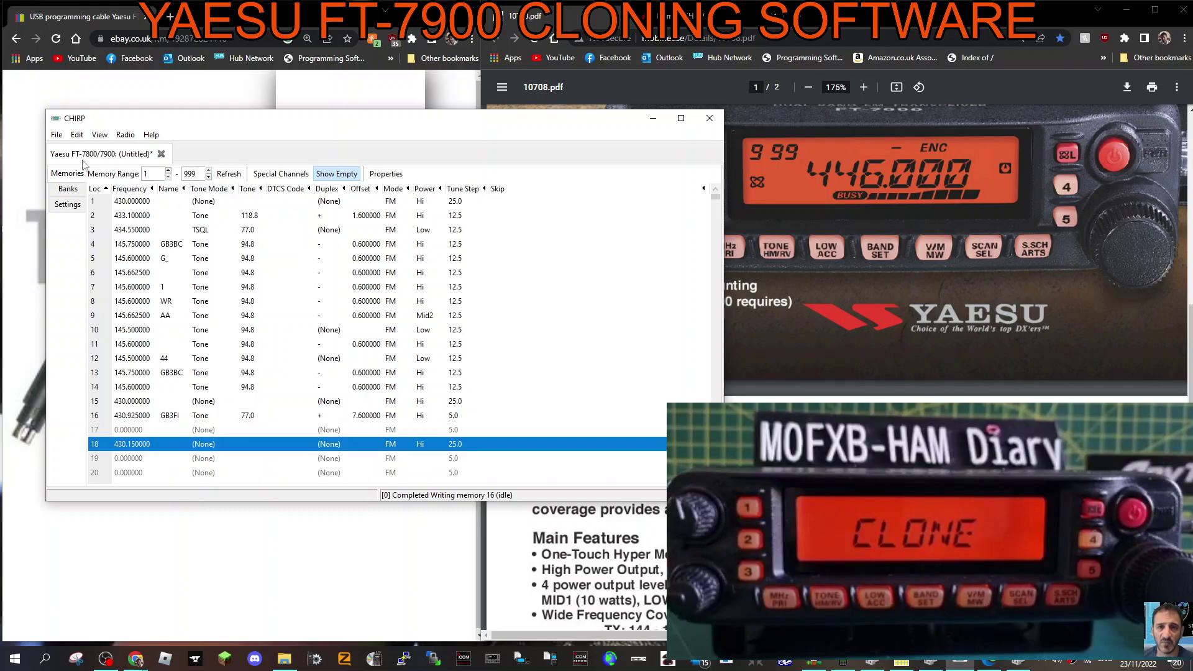
- Try the display options for special channels and empty memories, and leave both switched off
{"action": "left_click", "coordinate": [287, 175]}
{"action": "left_click", "coordinate": [287, 175]}
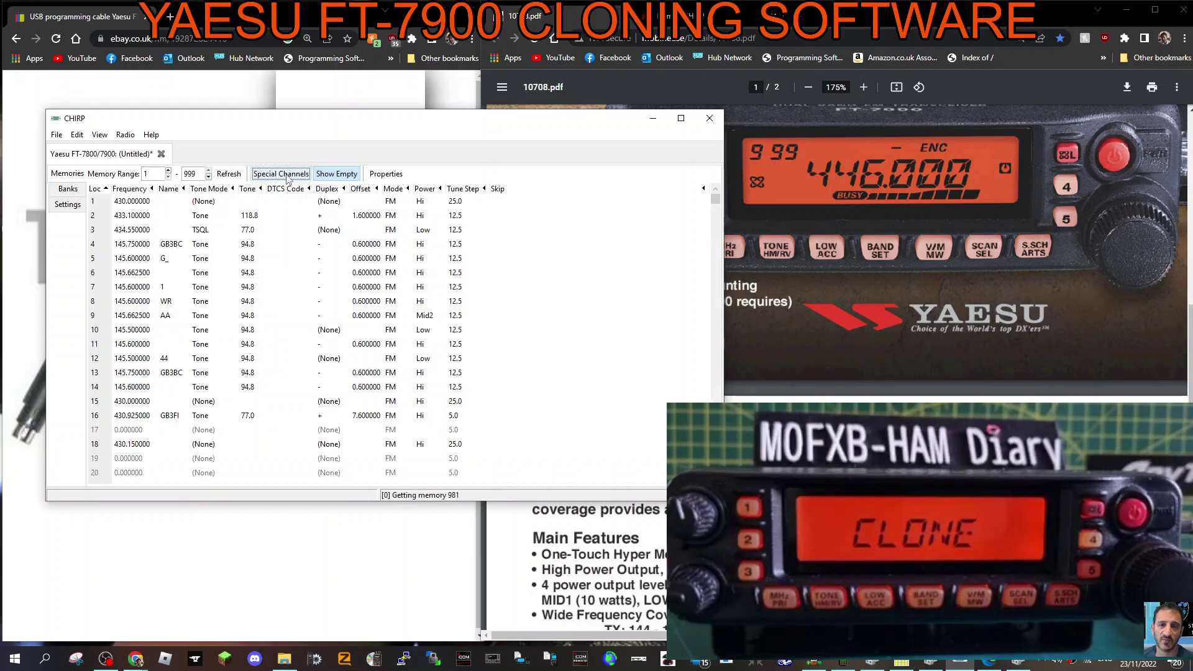
{"action": "left_click", "coordinate": [336, 174]}
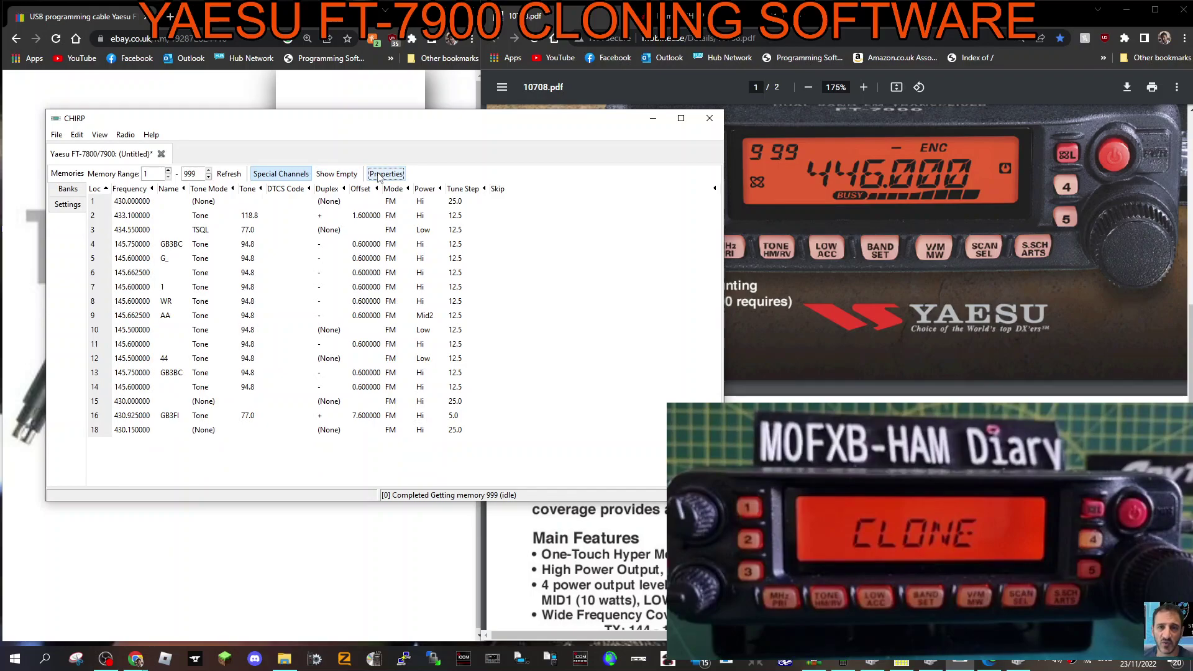
{"action": "left_click", "coordinate": [343, 175]}
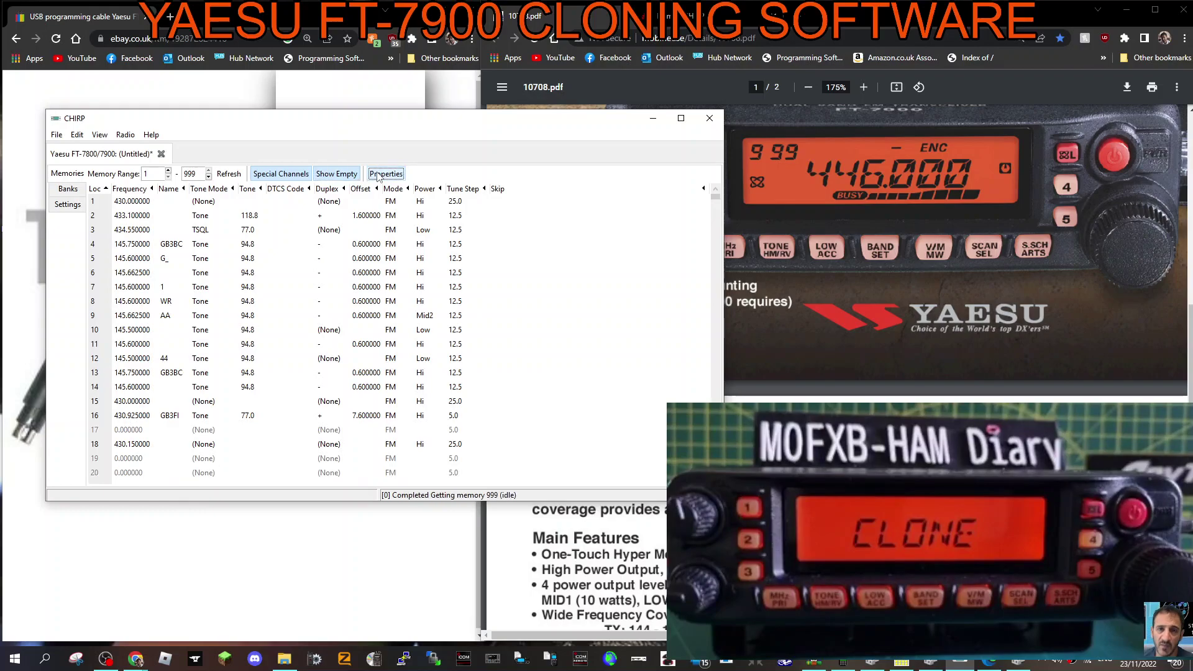
{"action": "left_click", "coordinate": [348, 175]}
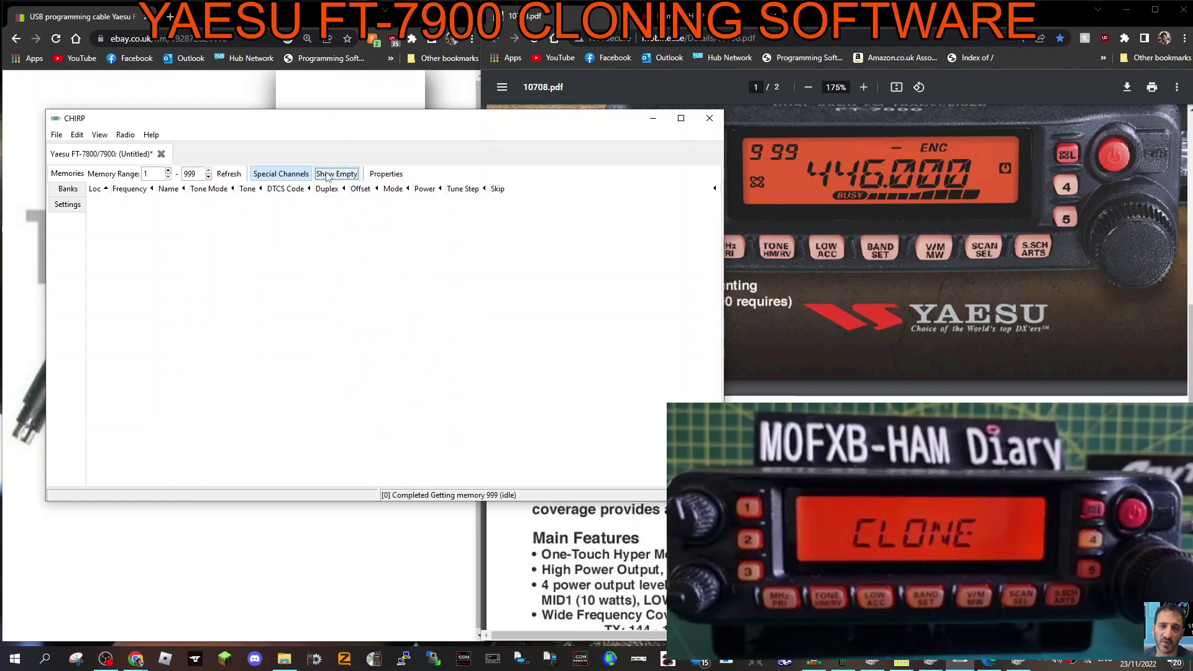
{"action": "left_click", "coordinate": [287, 176]}
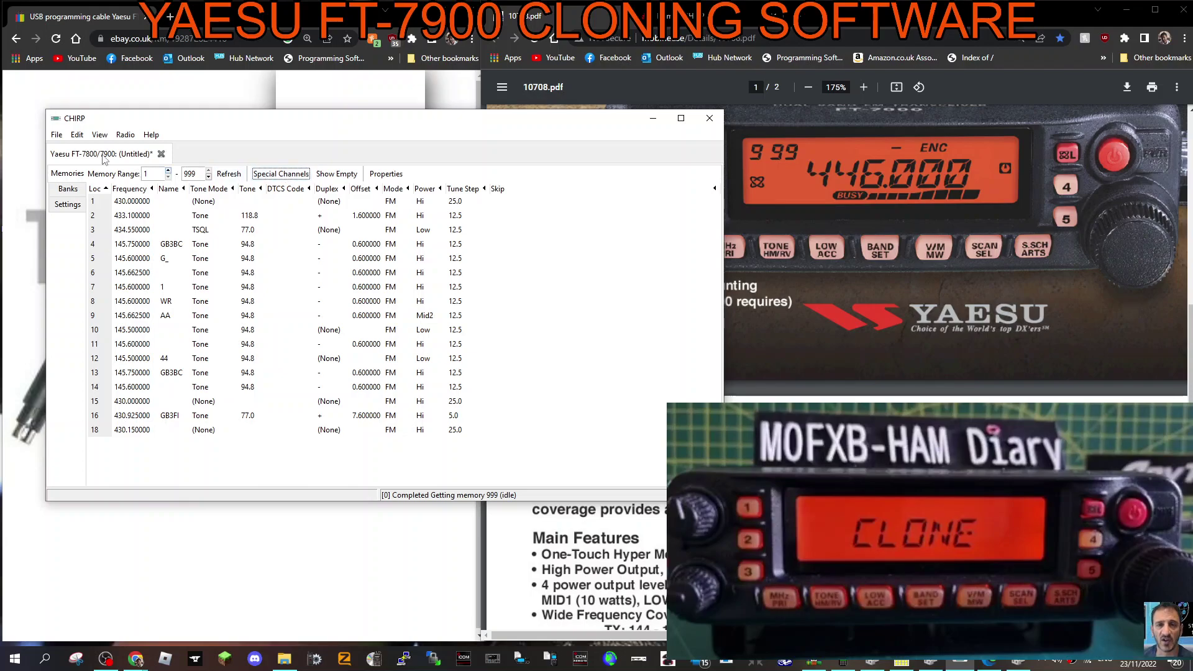
{"action": "left_click", "coordinate": [123, 137]}
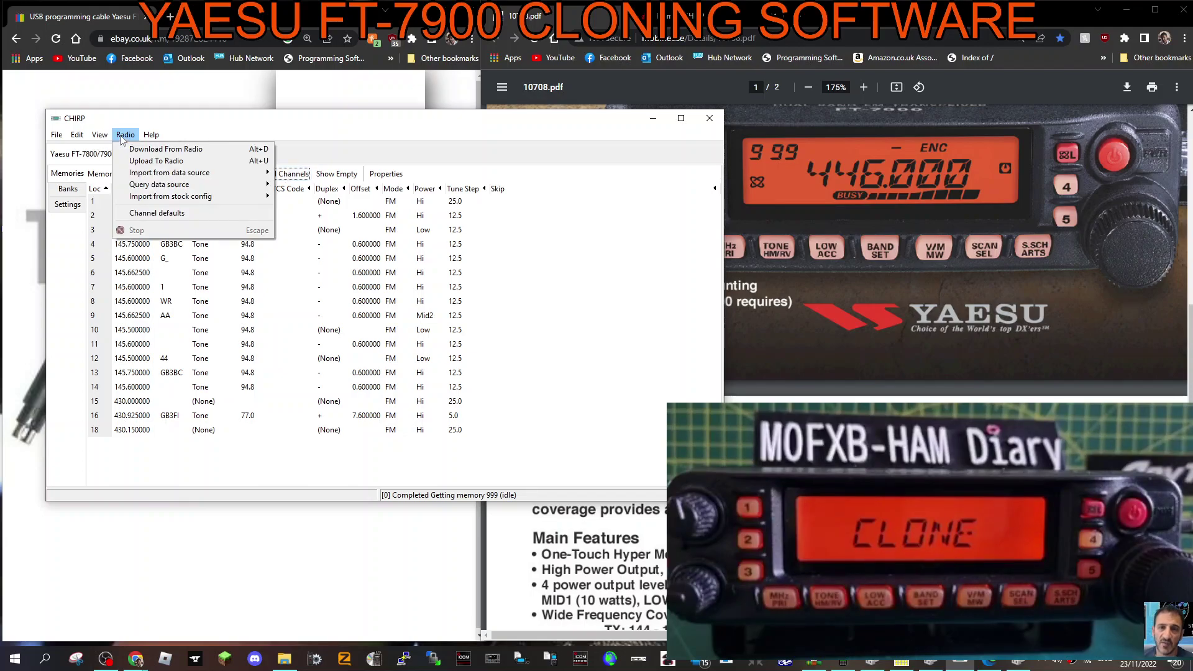
{"action": "mouse_move", "coordinate": [110, 138]}
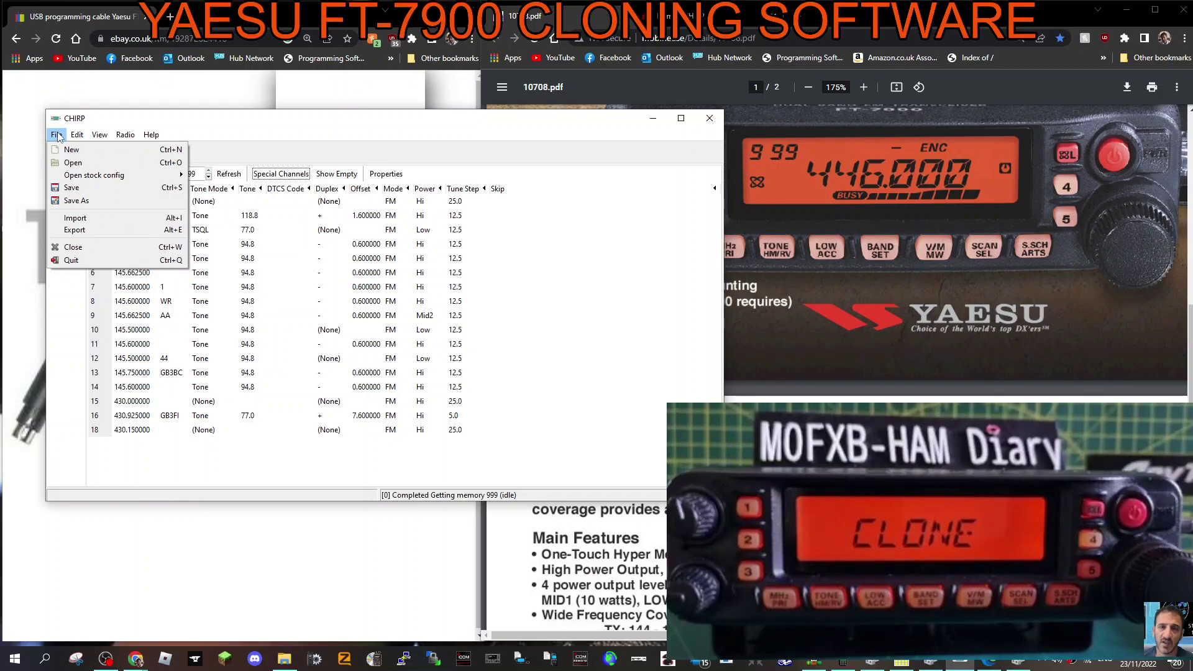
{"action": "left_click", "coordinate": [77, 137]}
{"action": "left_click", "coordinate": [77, 138]}
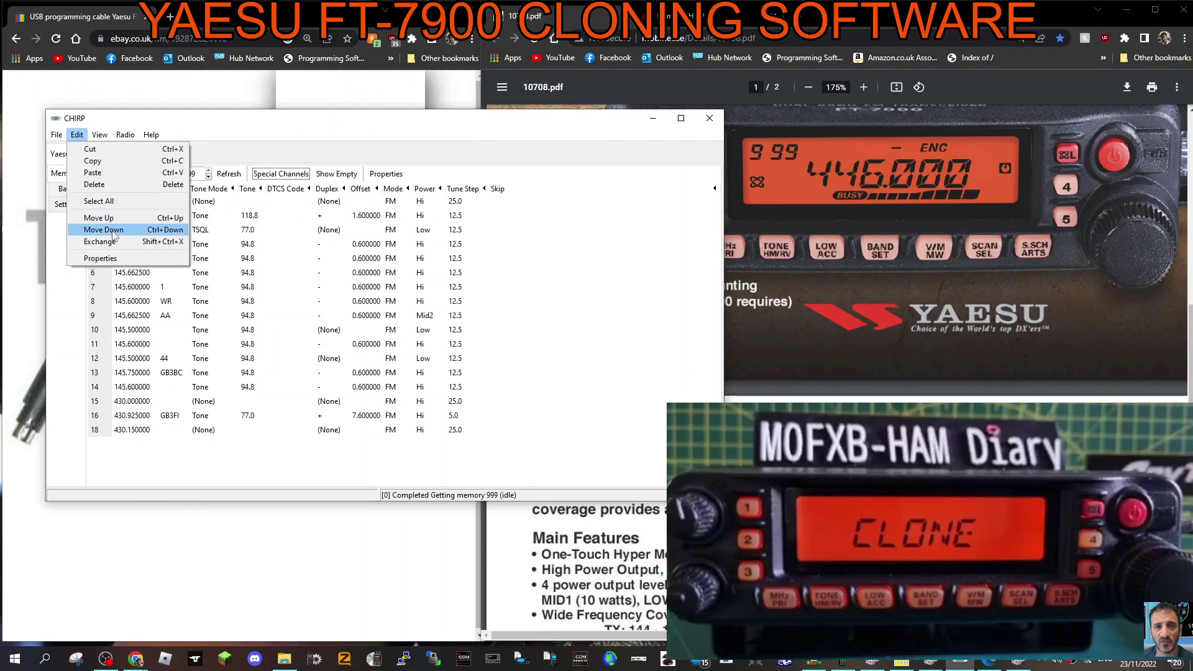
{"action": "left_click", "coordinate": [100, 267]}
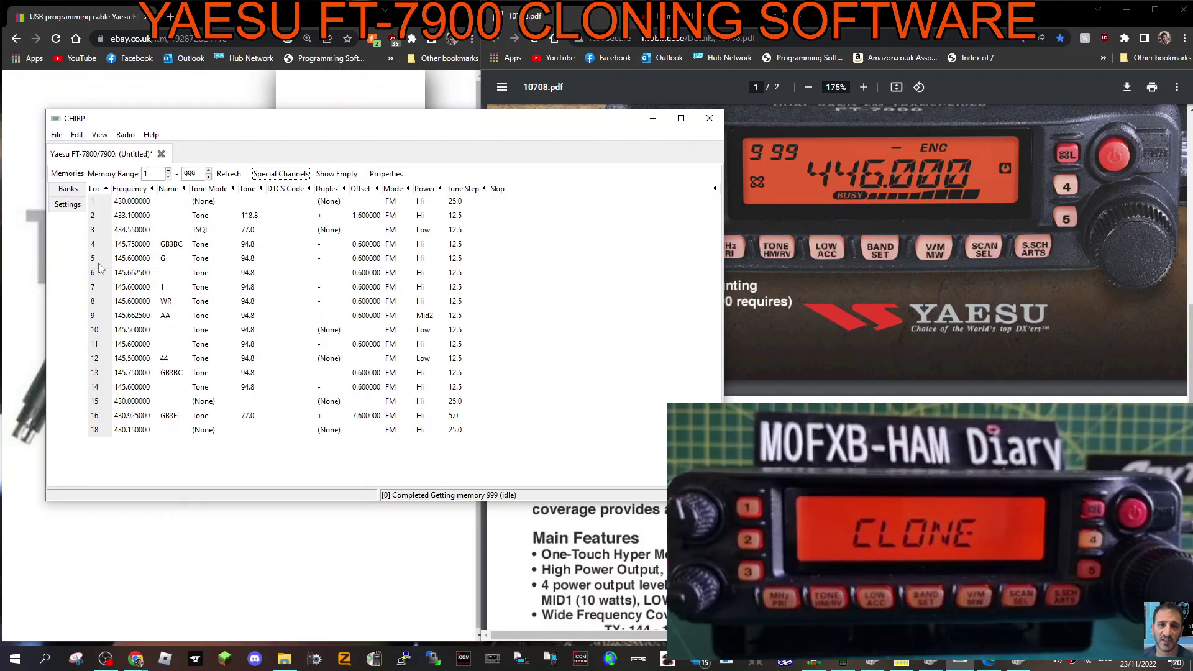
- Run a RepeaterBook proximity query for WESTON SUPER MARE with distance 20 and band 70 centimeters (440MHz)
{"action": "left_click", "coordinate": [78, 136]}
{"action": "mouse_move", "coordinate": [97, 138]}
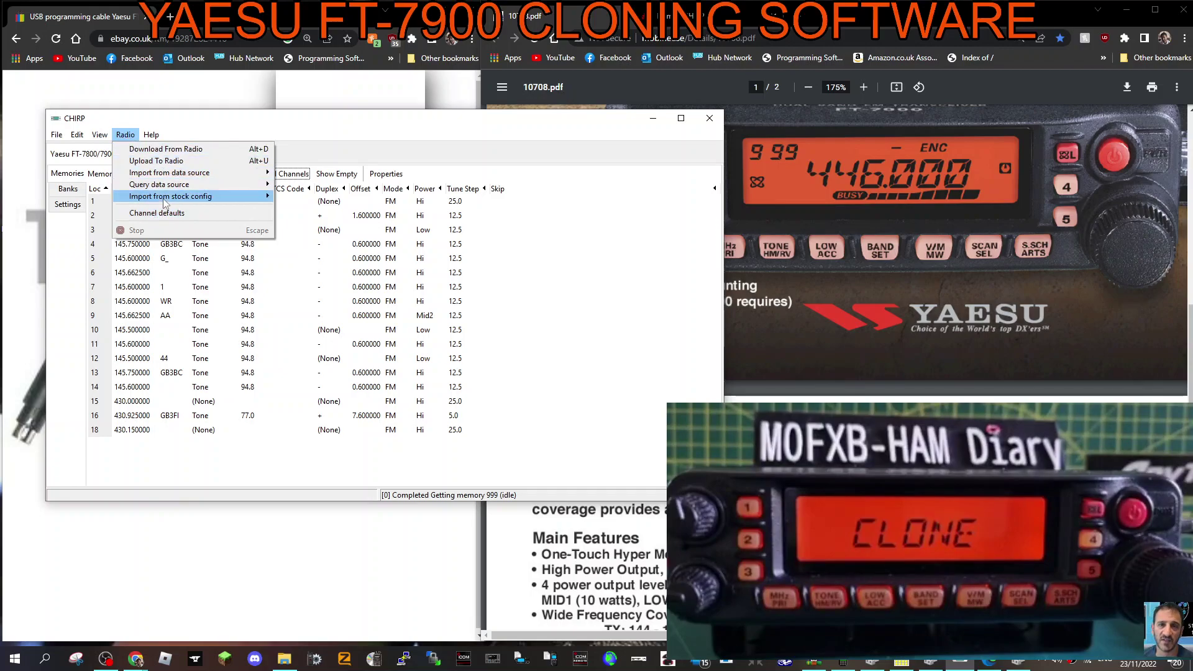
{"action": "mouse_move", "coordinate": [165, 198]}
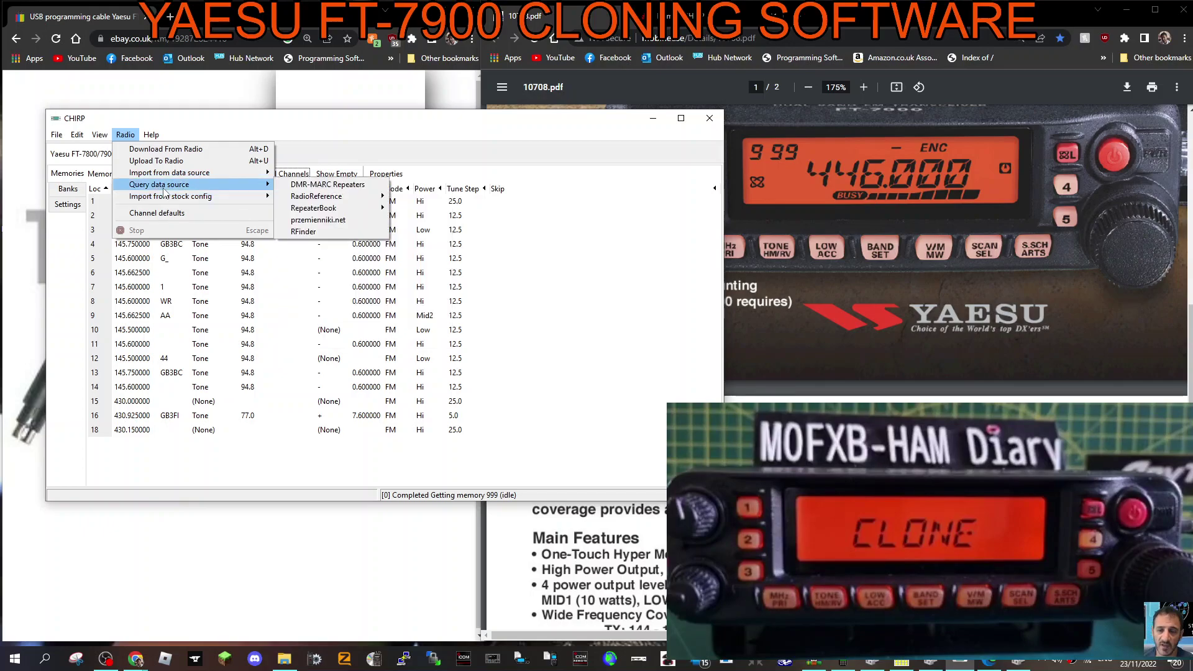
{"action": "mouse_move", "coordinate": [313, 211]}
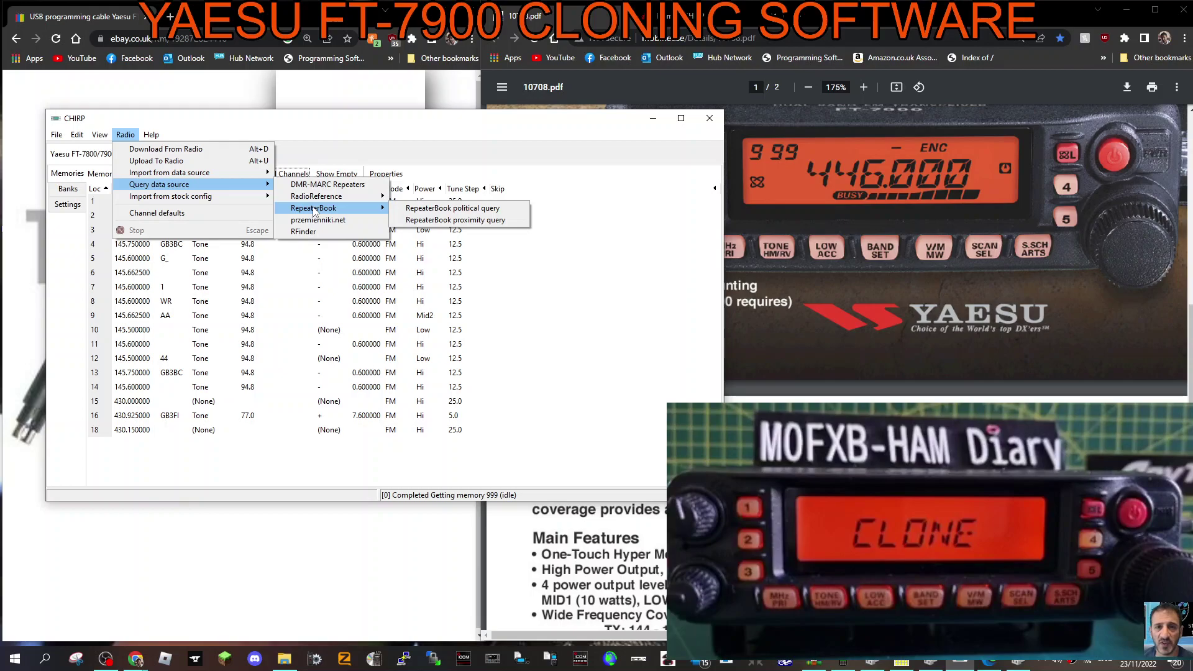
{"action": "left_click", "coordinate": [442, 220]}
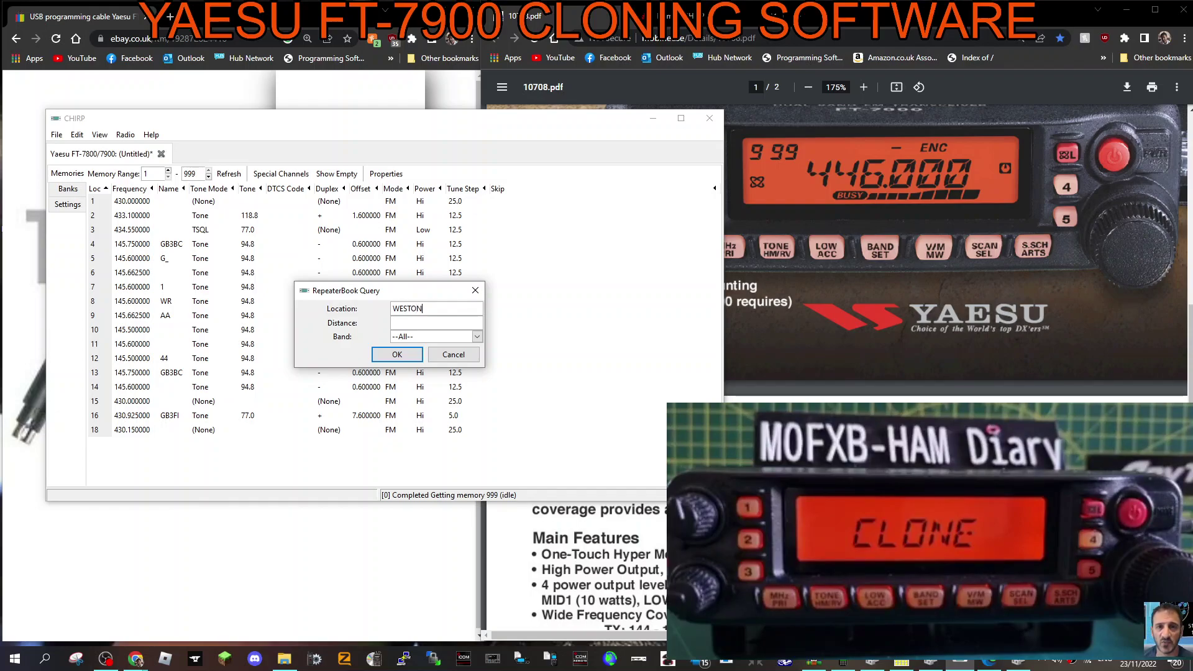
{"action": "type", "text": "WESTON SUPER MARE"}
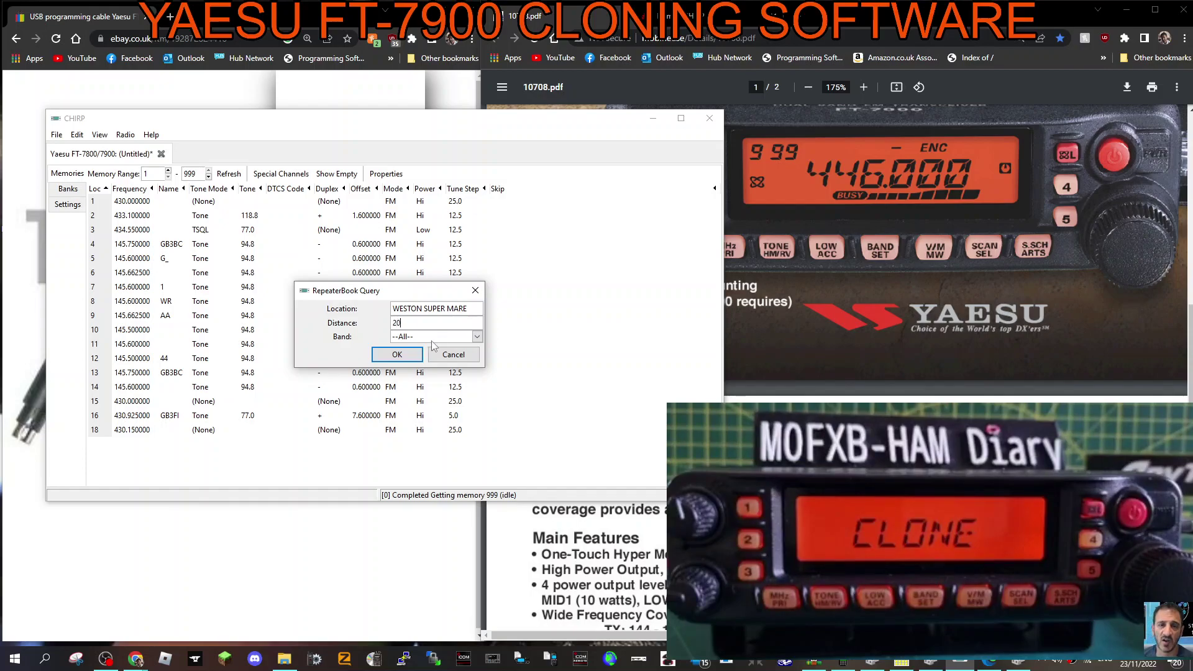
{"action": "left_click", "coordinate": [477, 337]}
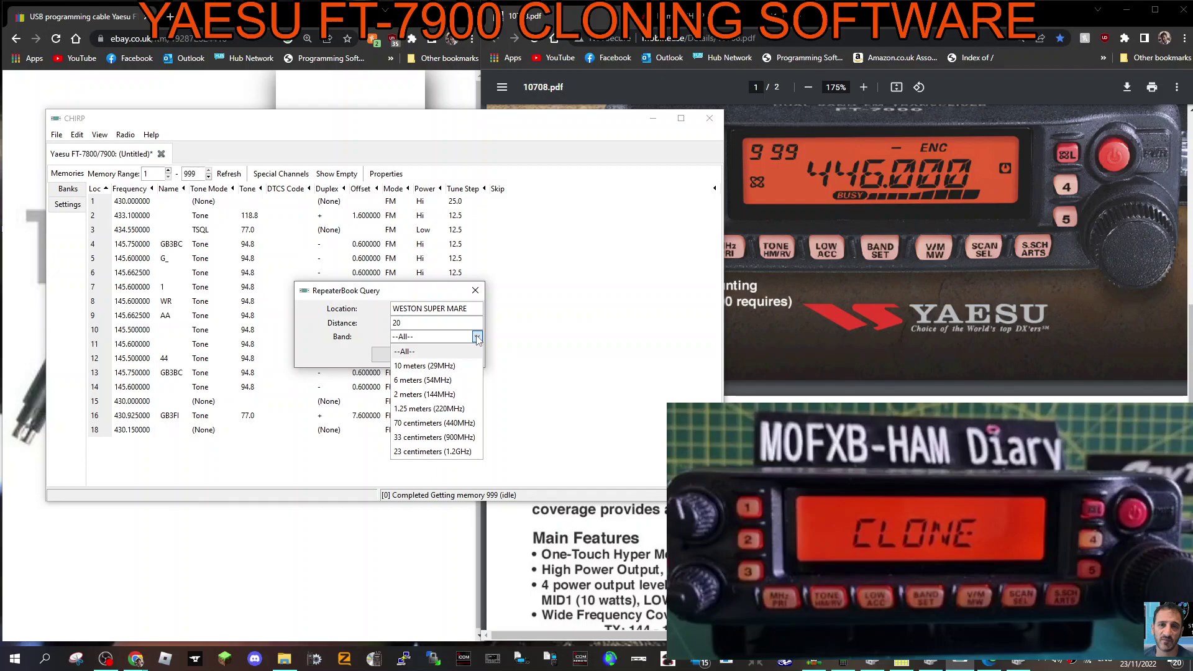
{"action": "left_click", "coordinate": [429, 423]}
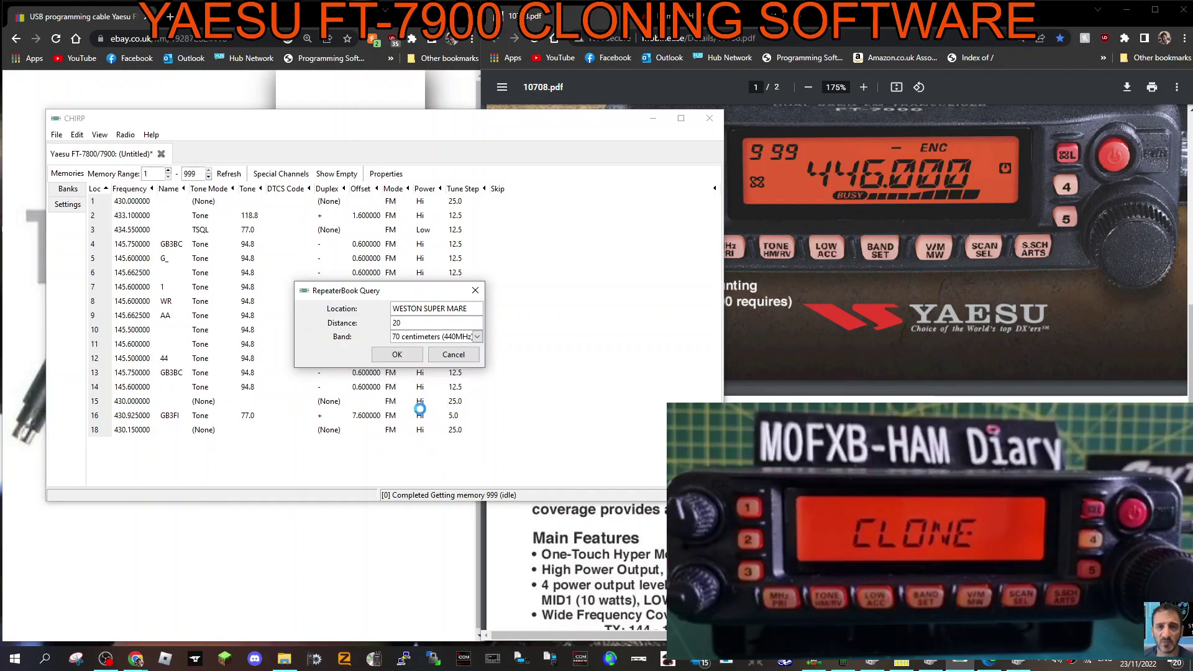
{"action": "left_click", "coordinate": [399, 353]}
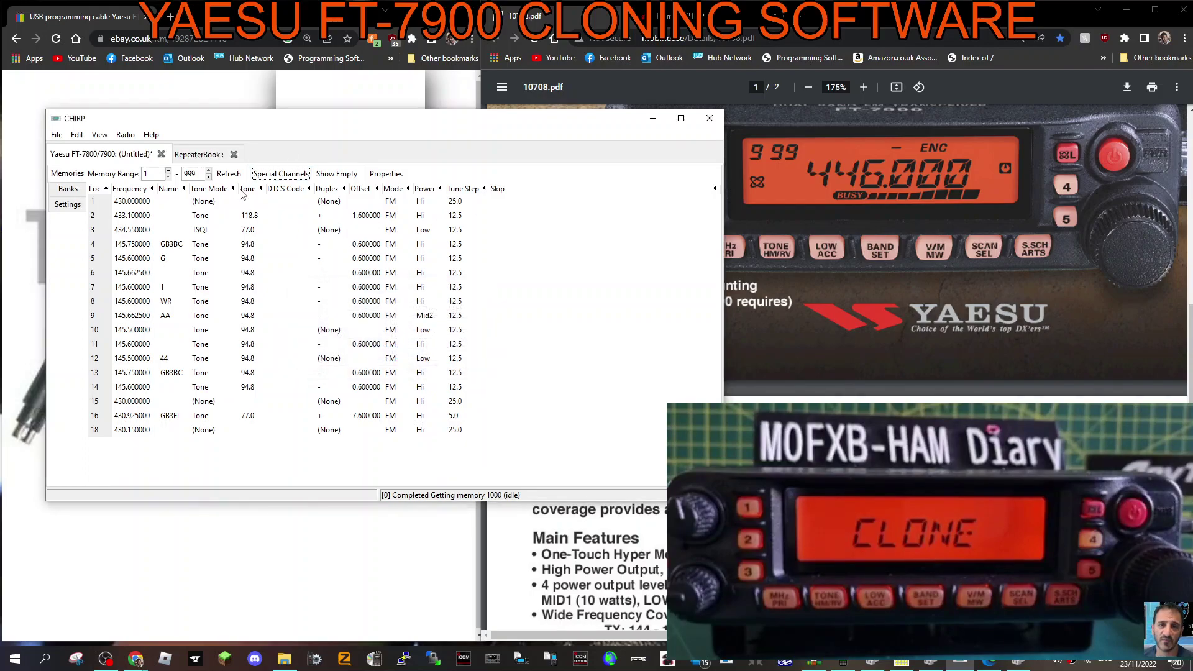
- Open the RepeaterBook results and sort them by location number in descending order
{"action": "left_click", "coordinate": [199, 154]}
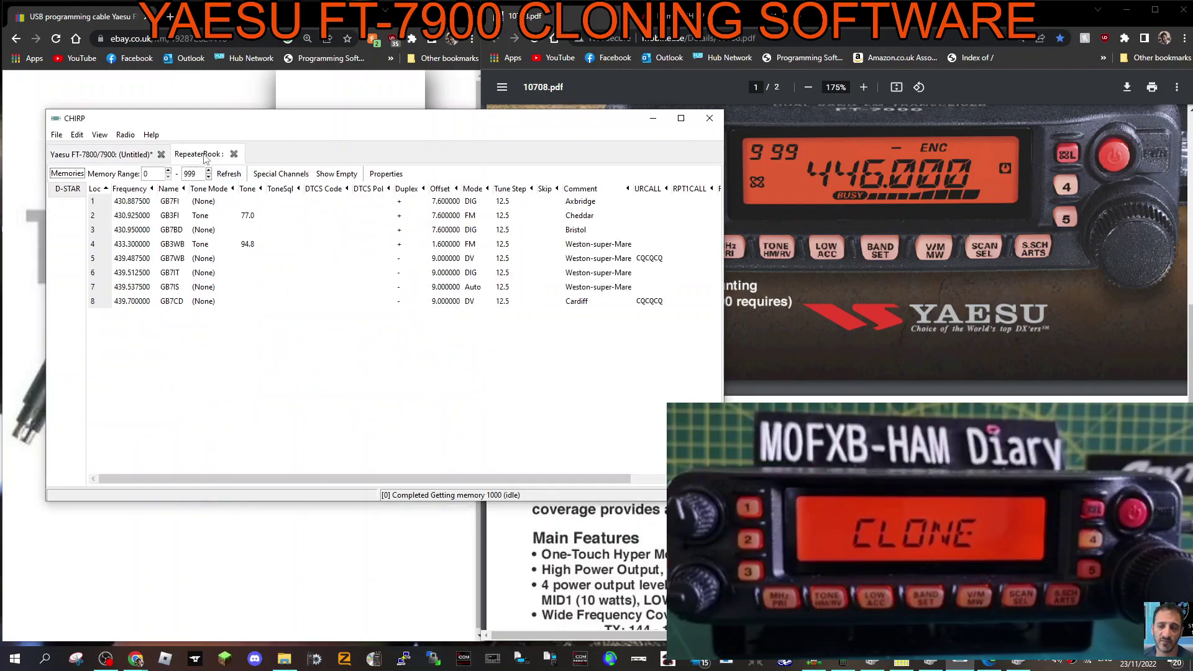
{"action": "left_click", "coordinate": [97, 202]}
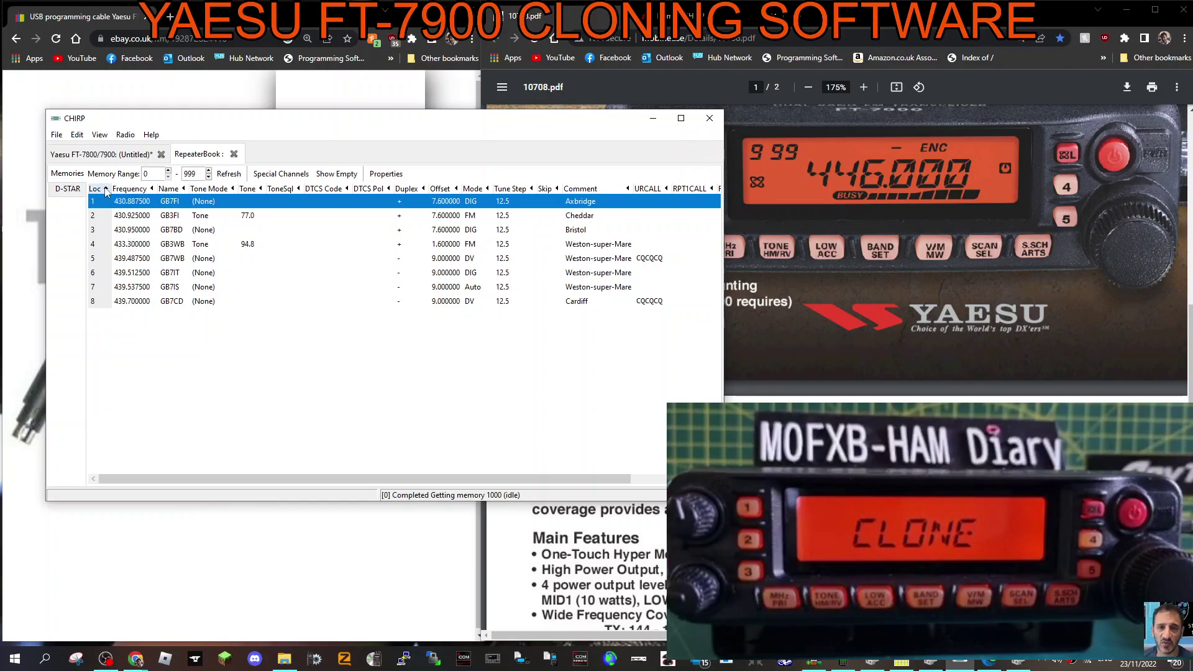
{"action": "left_click", "coordinate": [97, 189]}
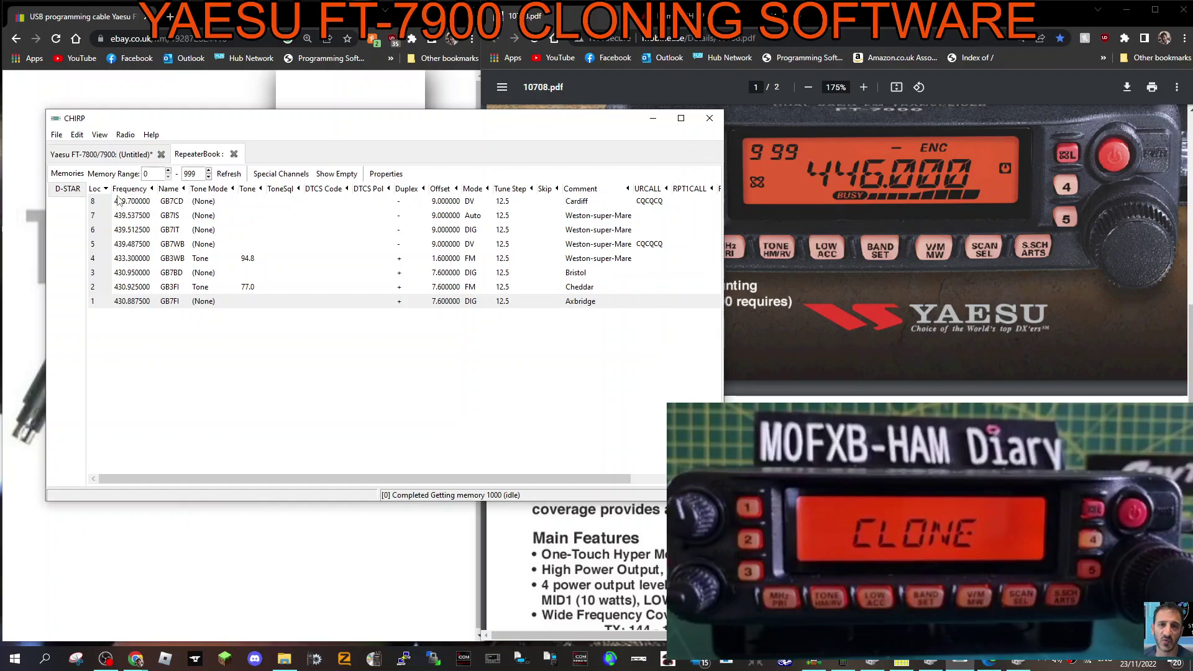
- Copy the Cardiff repeater row GB7CD from the RepeaterBook results
{"action": "left_click", "coordinate": [118, 200]}
{"action": "right_click", "coordinate": [187, 206]}
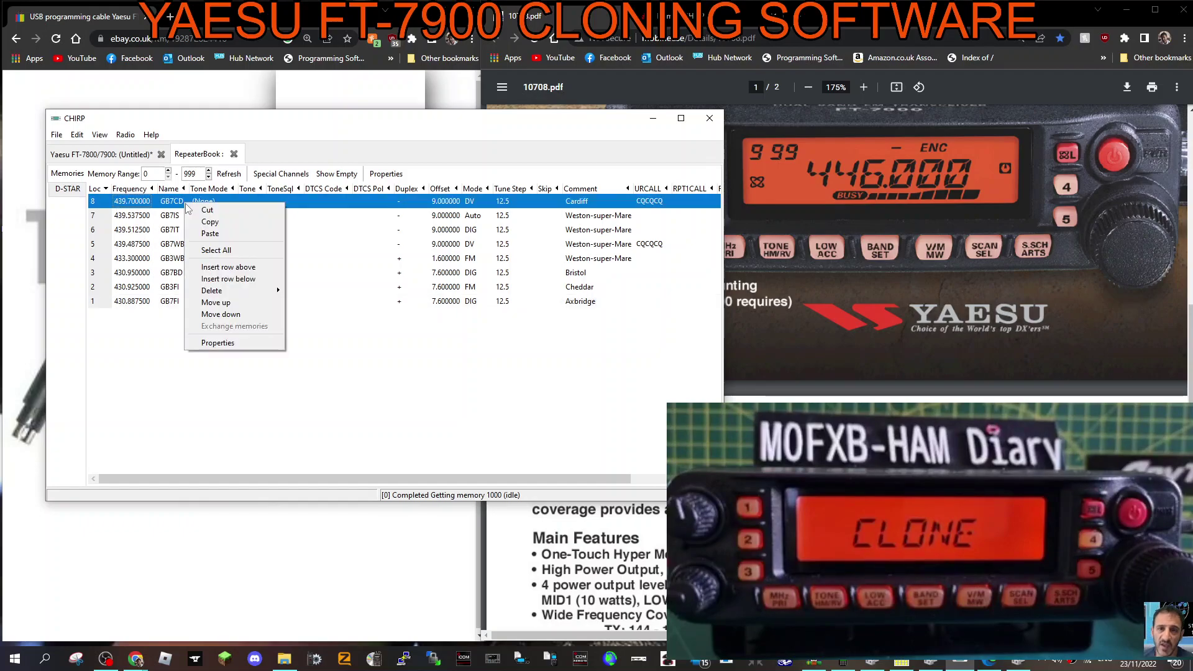
{"action": "left_click", "coordinate": [214, 222]}
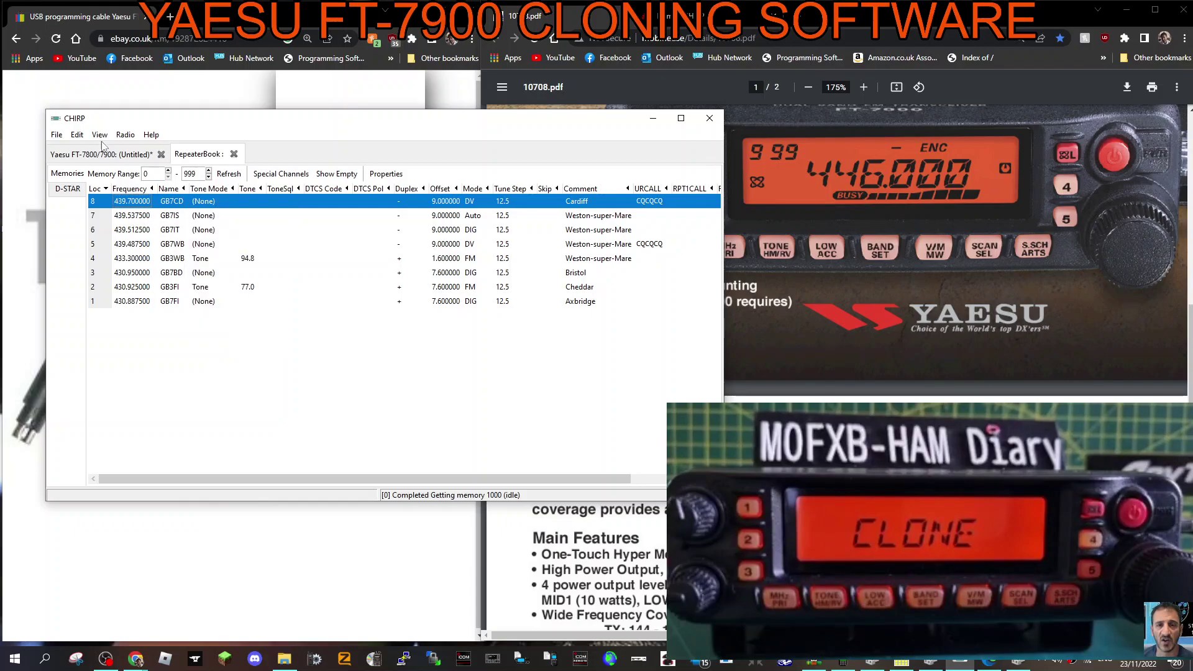
{"action": "left_click", "coordinate": [56, 135]}
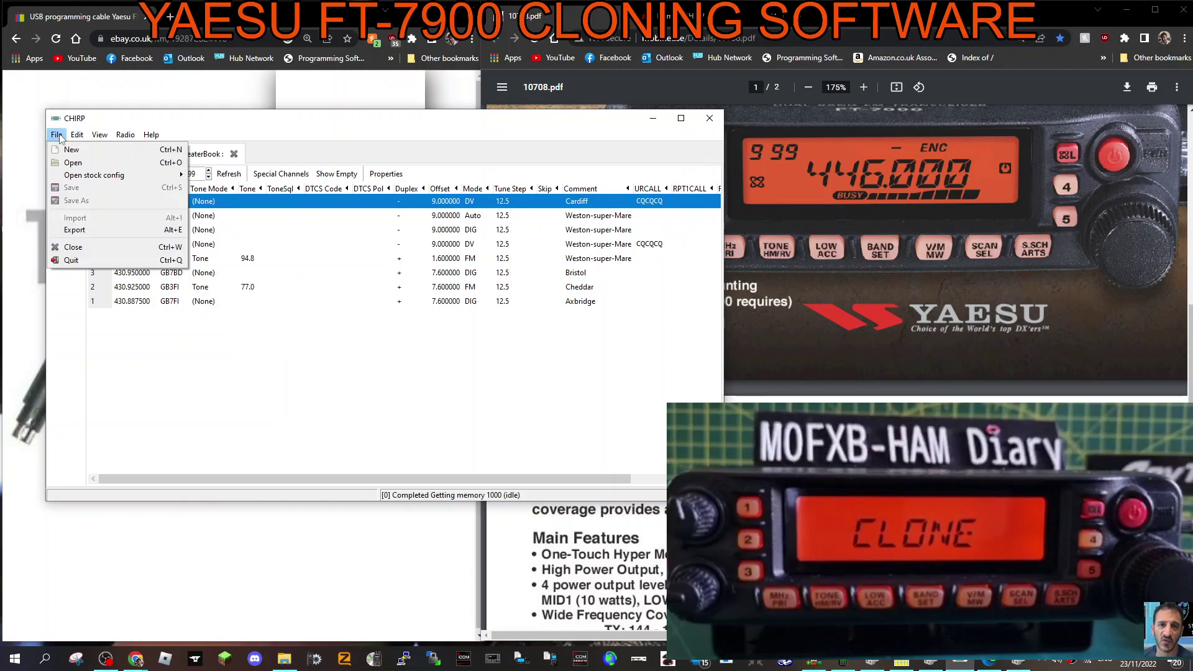
{"action": "mouse_move", "coordinate": [77, 135]}
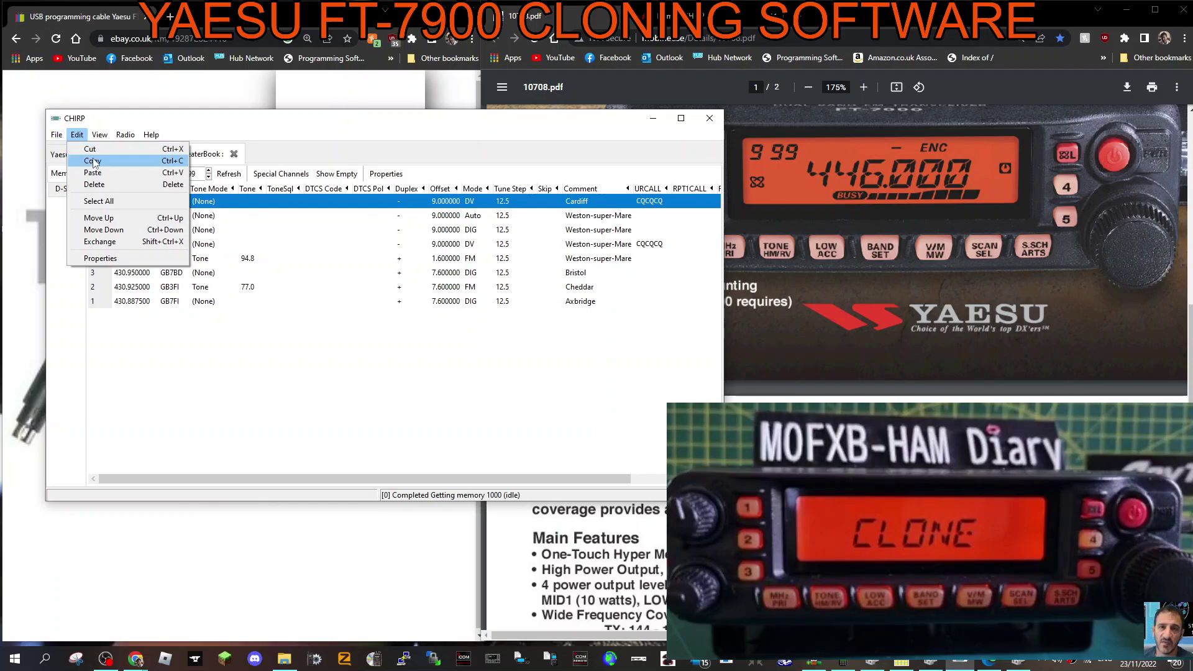
{"action": "left_click", "coordinate": [206, 328]}
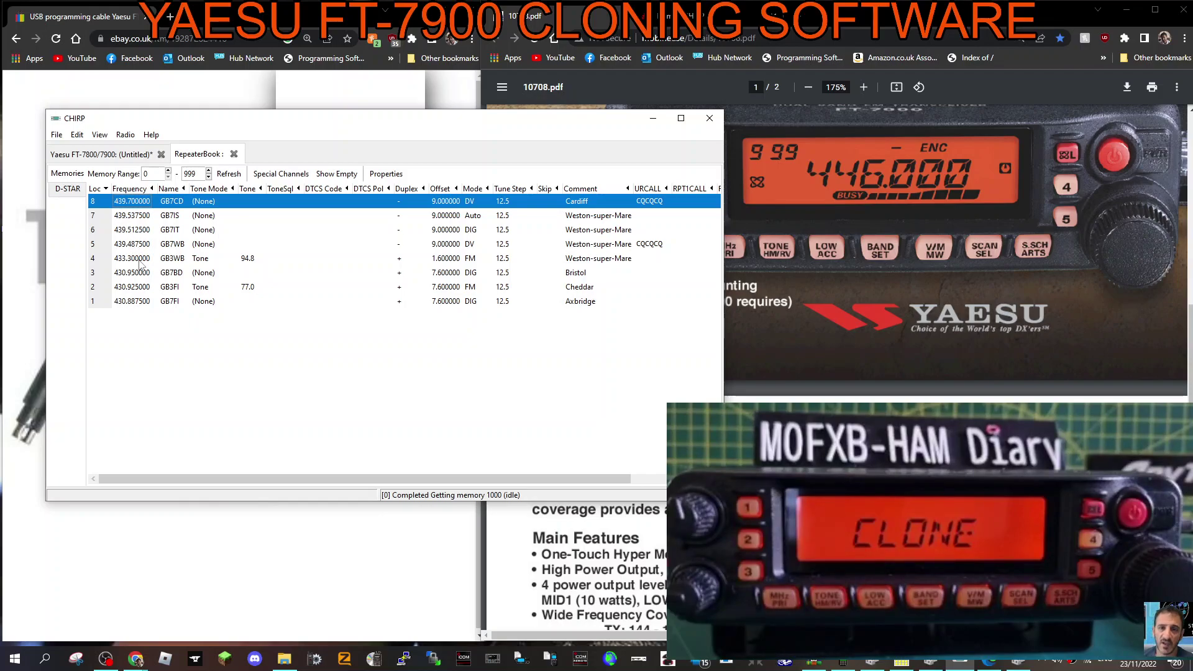
- Select all the repeaters in the RepeaterBook results and copy them
{"action": "right_click", "coordinate": [222, 202]}
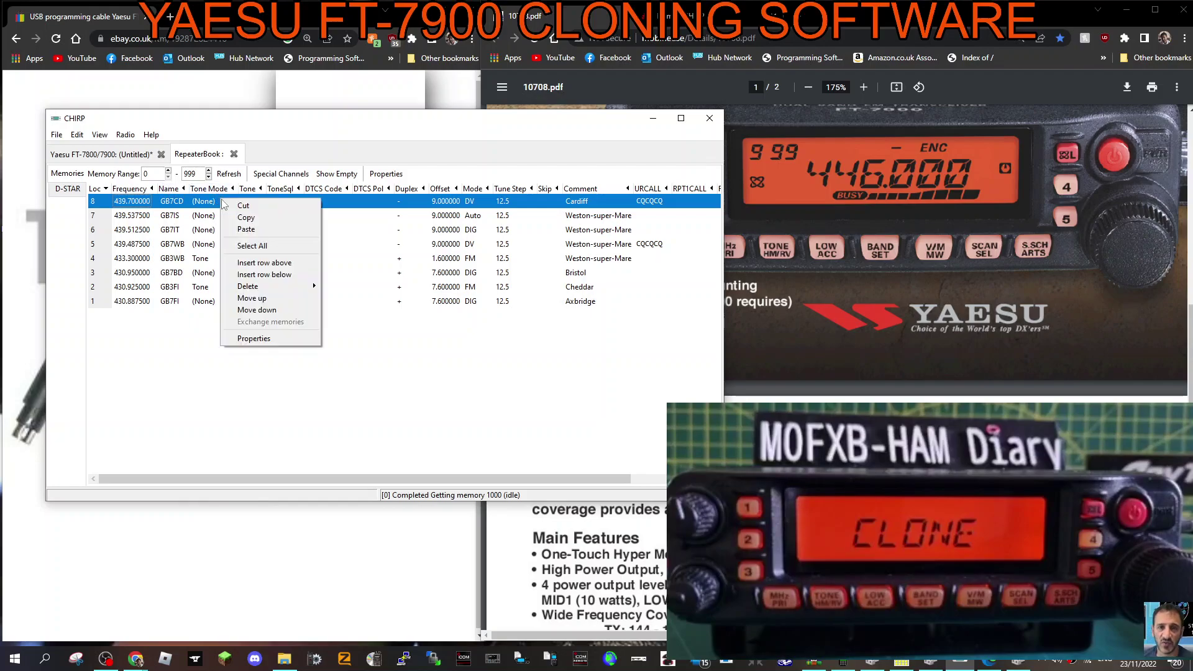
{"action": "left_click", "coordinate": [253, 246]}
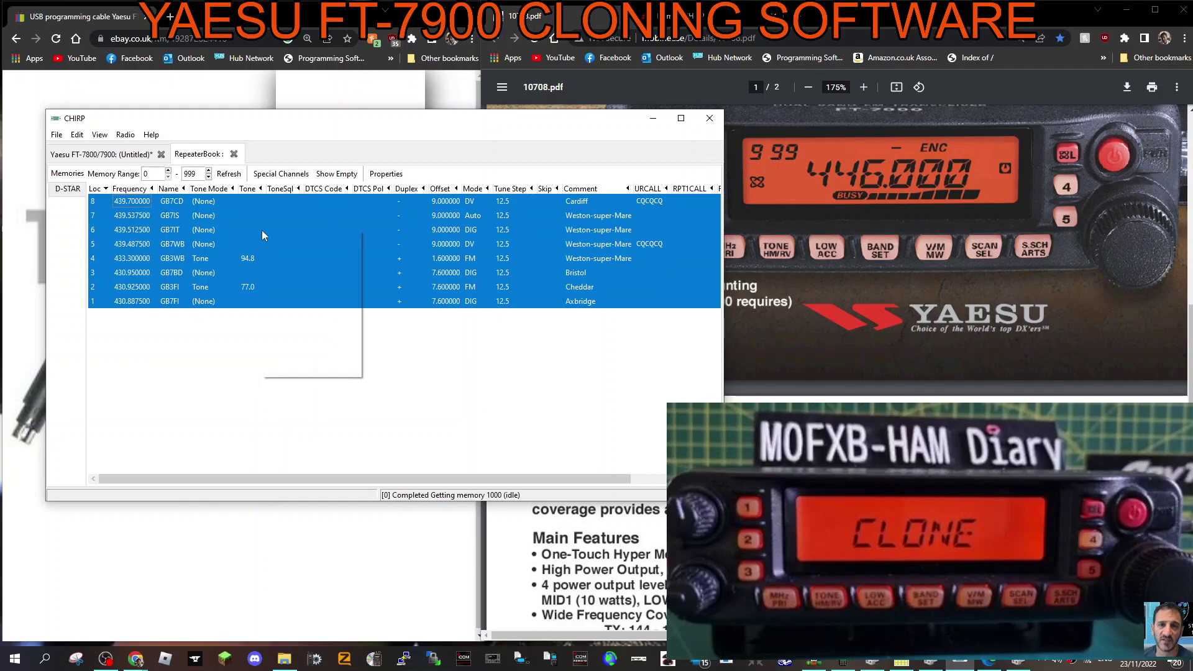
{"action": "right_click", "coordinate": [262, 230]}
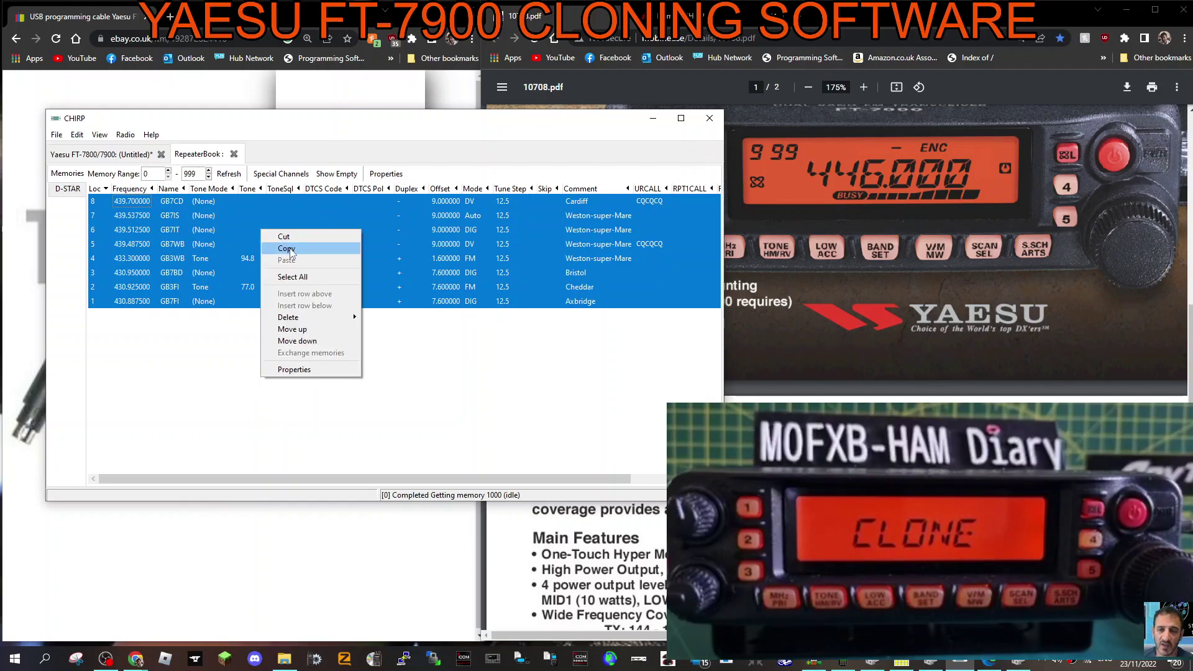
{"action": "left_click", "coordinate": [287, 248]}
- Try to paste the copied repeaters into the Yaesu FT-7800/7900 memory list at memory 18
{"action": "left_click", "coordinate": [122, 156]}
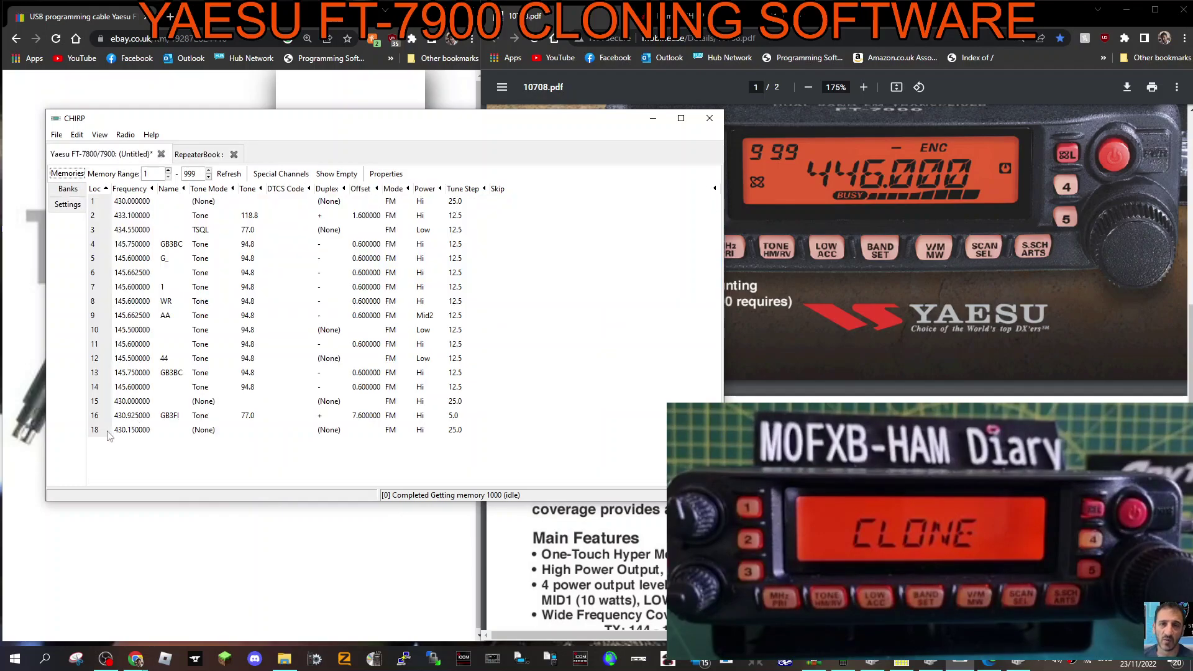
{"action": "left_click", "coordinate": [115, 449]}
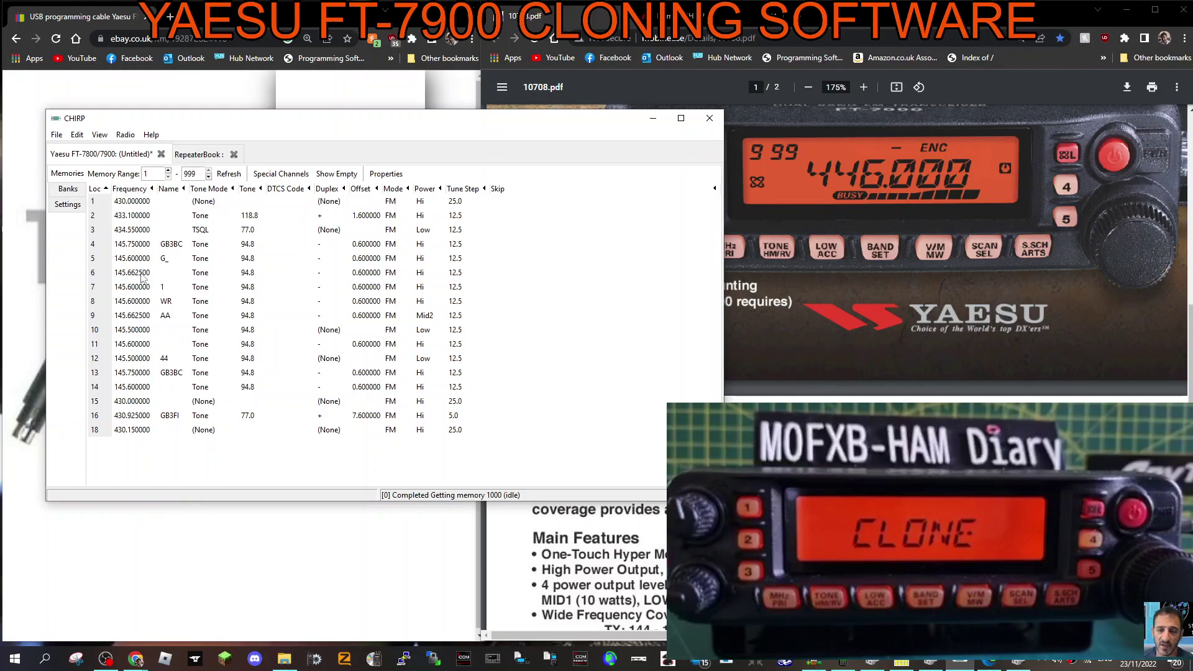
{"action": "left_click", "coordinate": [120, 430]}
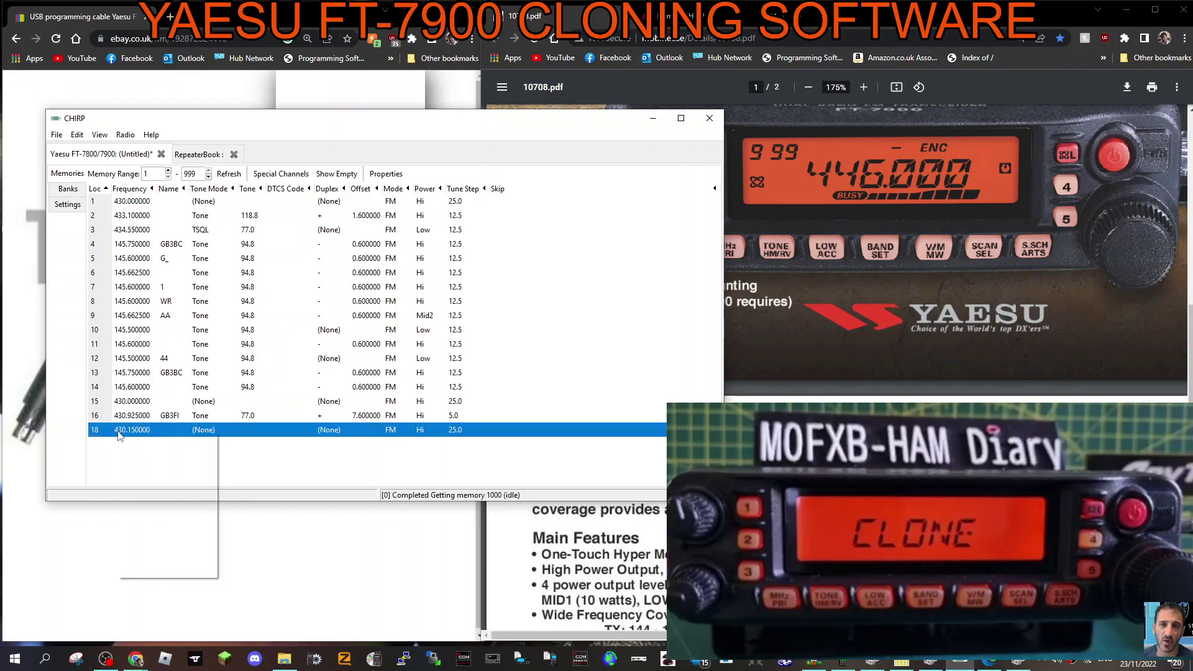
{"action": "right_click", "coordinate": [120, 434]}
{"action": "left_click", "coordinate": [108, 449]}
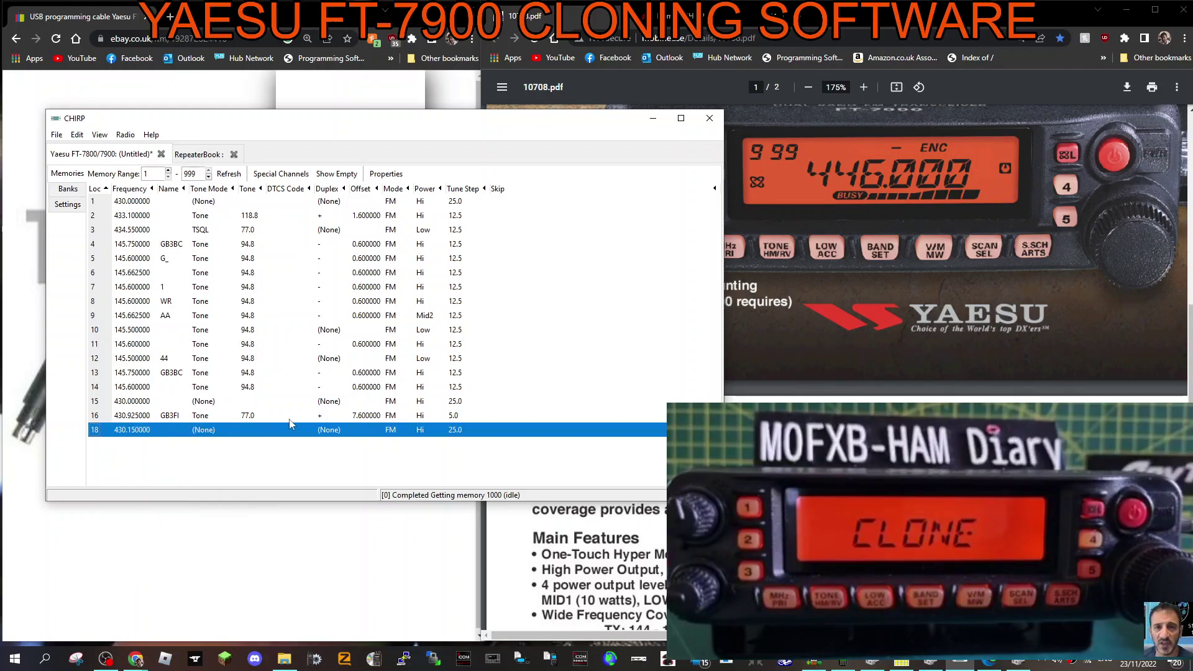
{"action": "right_click", "coordinate": [230, 428]}
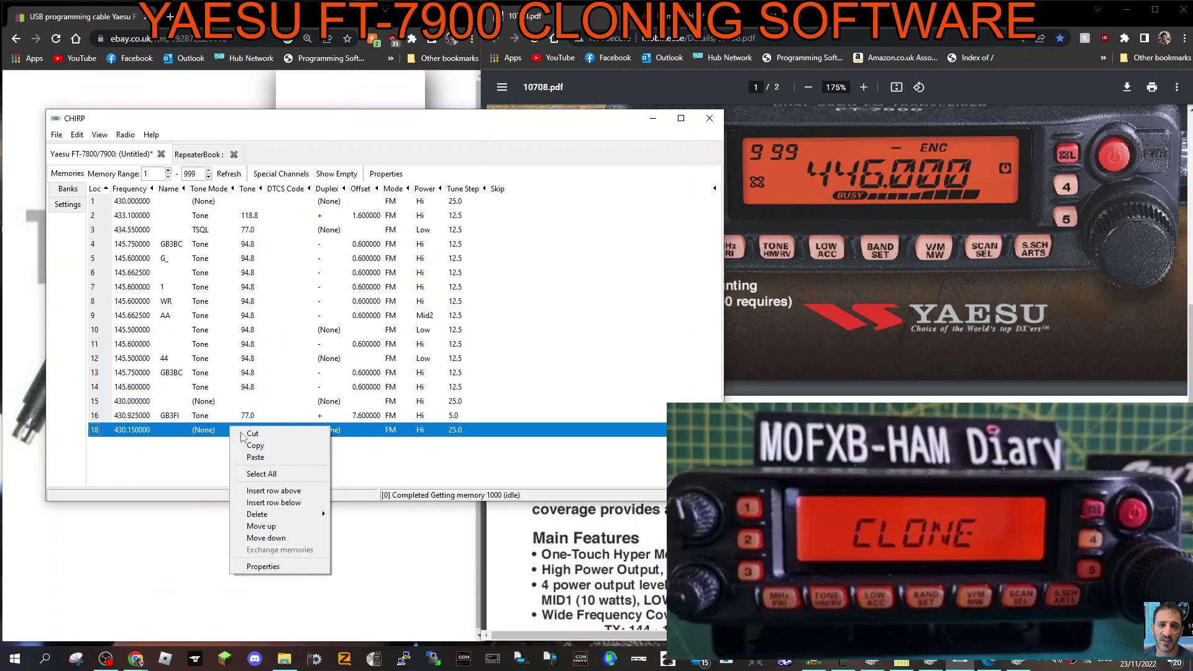
{"action": "left_click", "coordinate": [256, 458]}
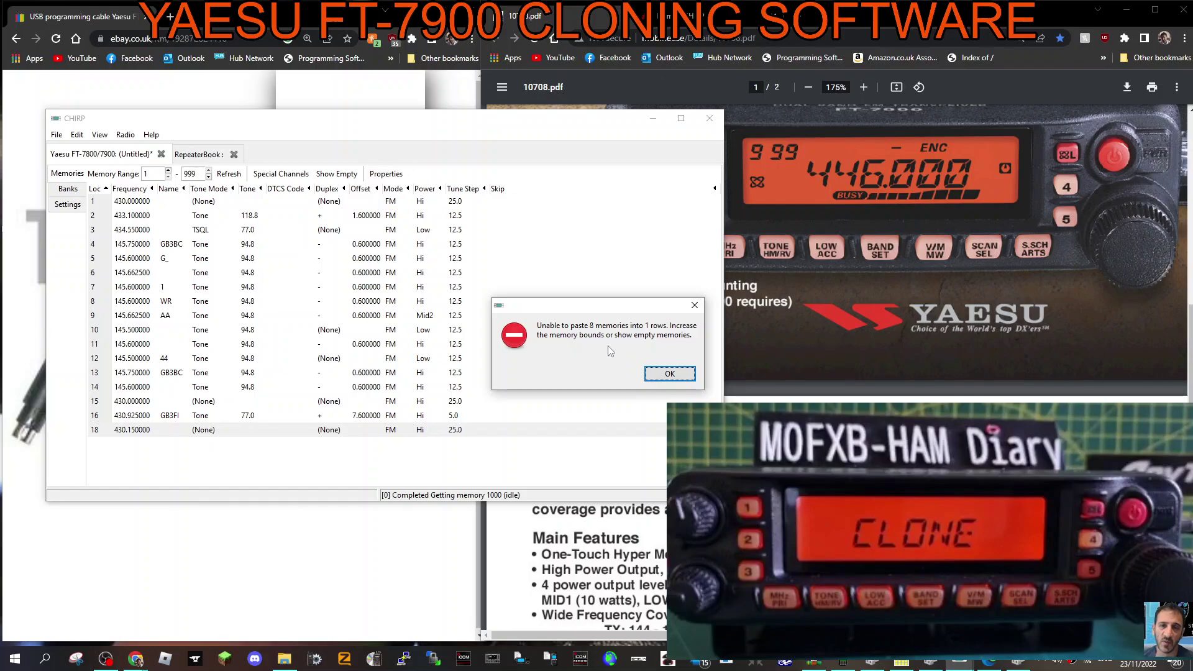
{"action": "left_click", "coordinate": [670, 373]}
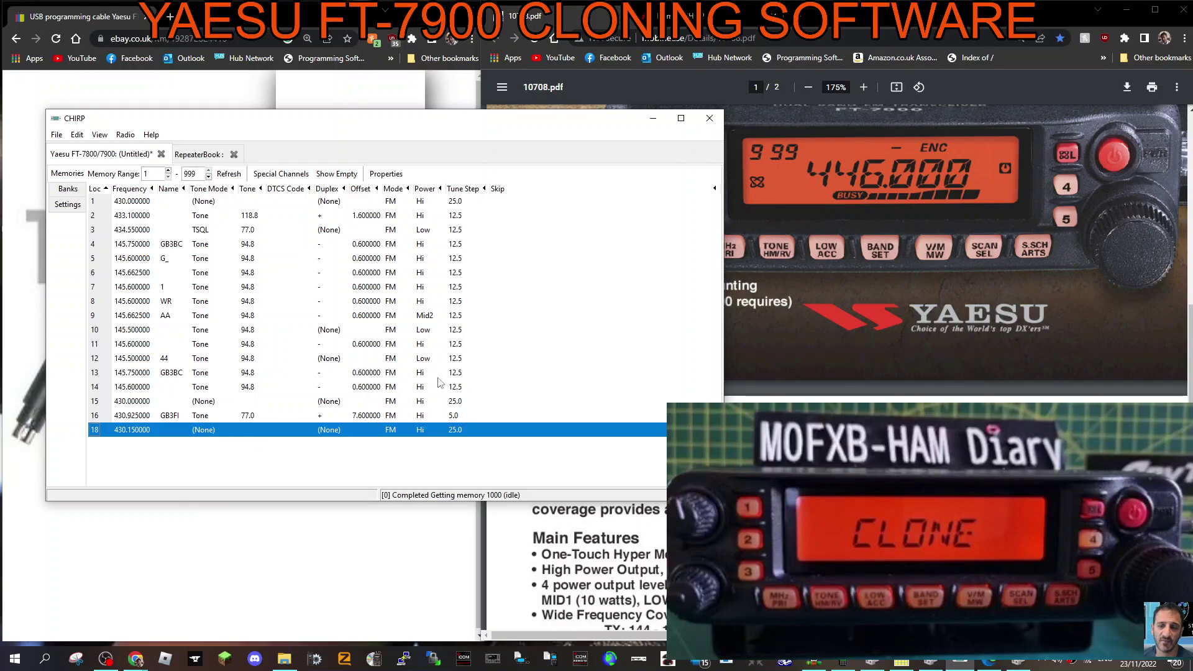
{"action": "right_click", "coordinate": [525, 303]}
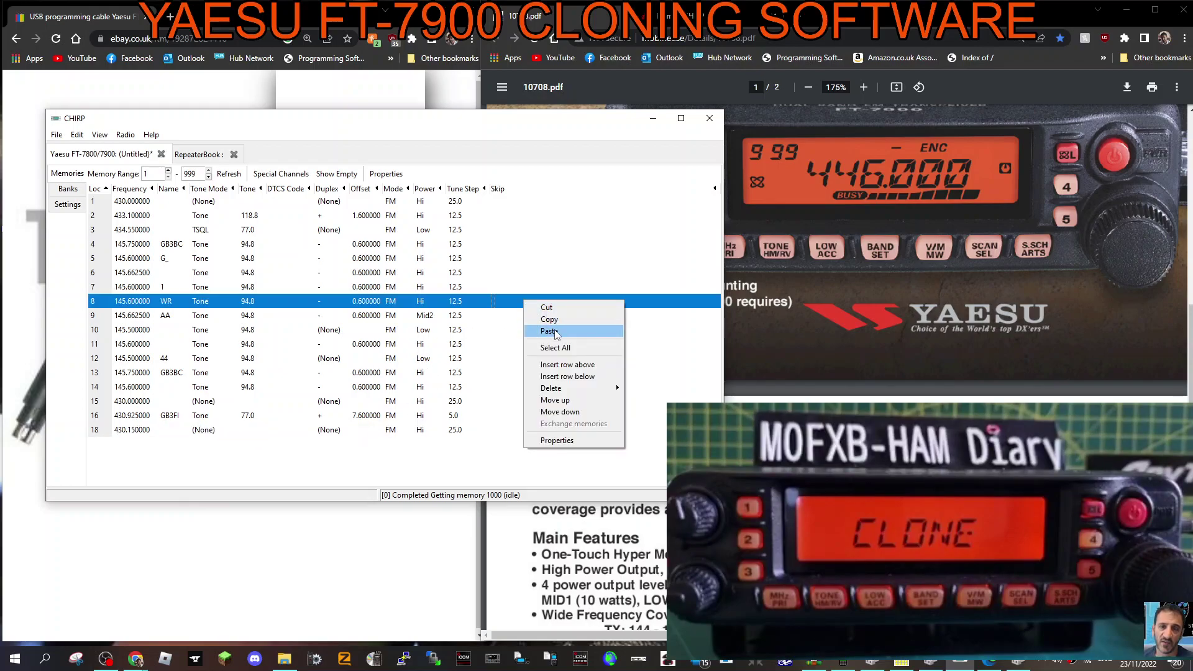
{"action": "left_click", "coordinate": [98, 448]}
{"action": "left_click", "coordinate": [102, 432]}
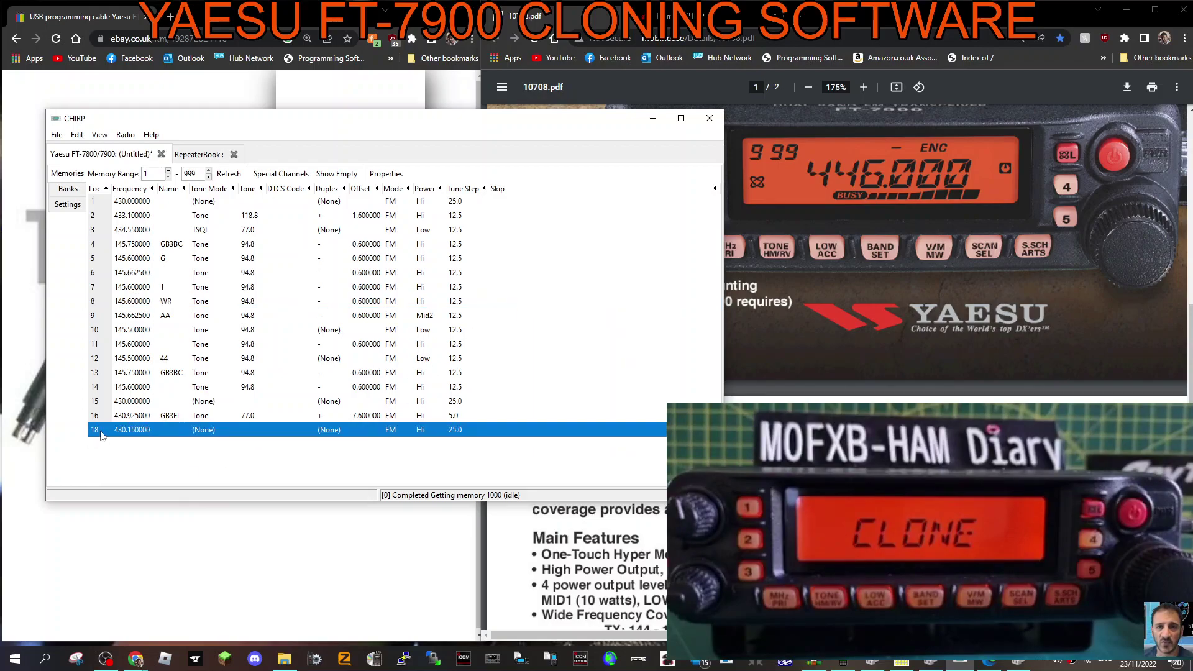
- Show the special channels and the empty memories in the Yaesu FT-7800/7900 memory list
{"action": "left_click", "coordinate": [83, 176]}
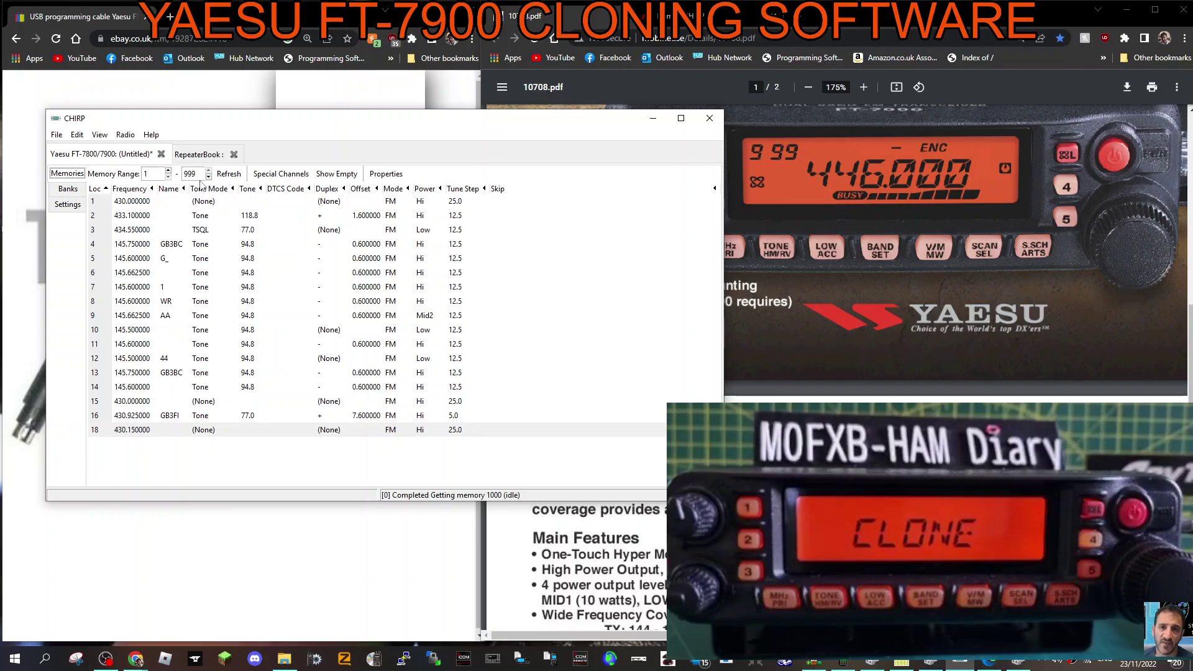
{"action": "left_click", "coordinate": [336, 173]}
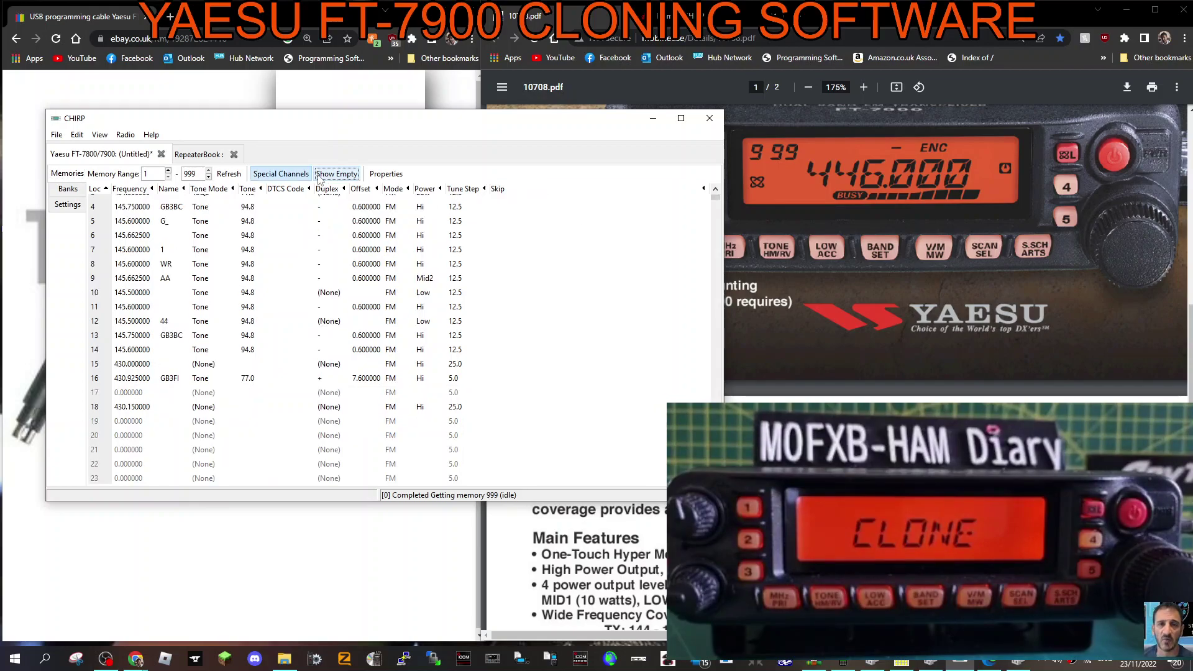
{"action": "left_click", "coordinate": [349, 175]}
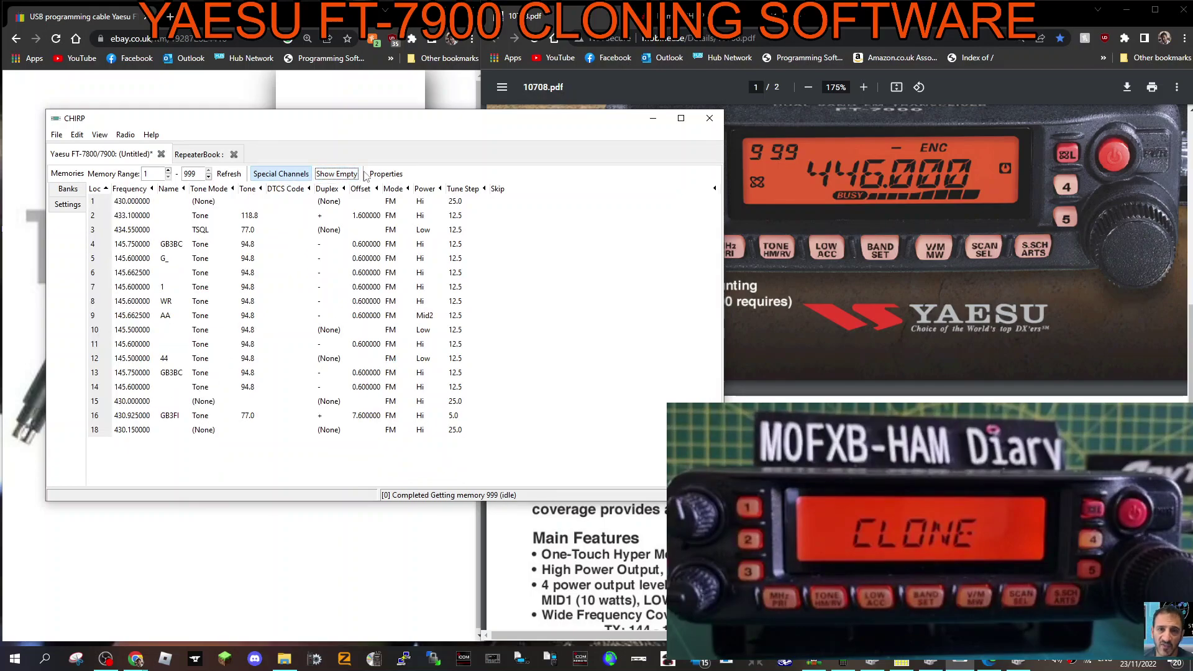
{"action": "left_click", "coordinate": [338, 176]}
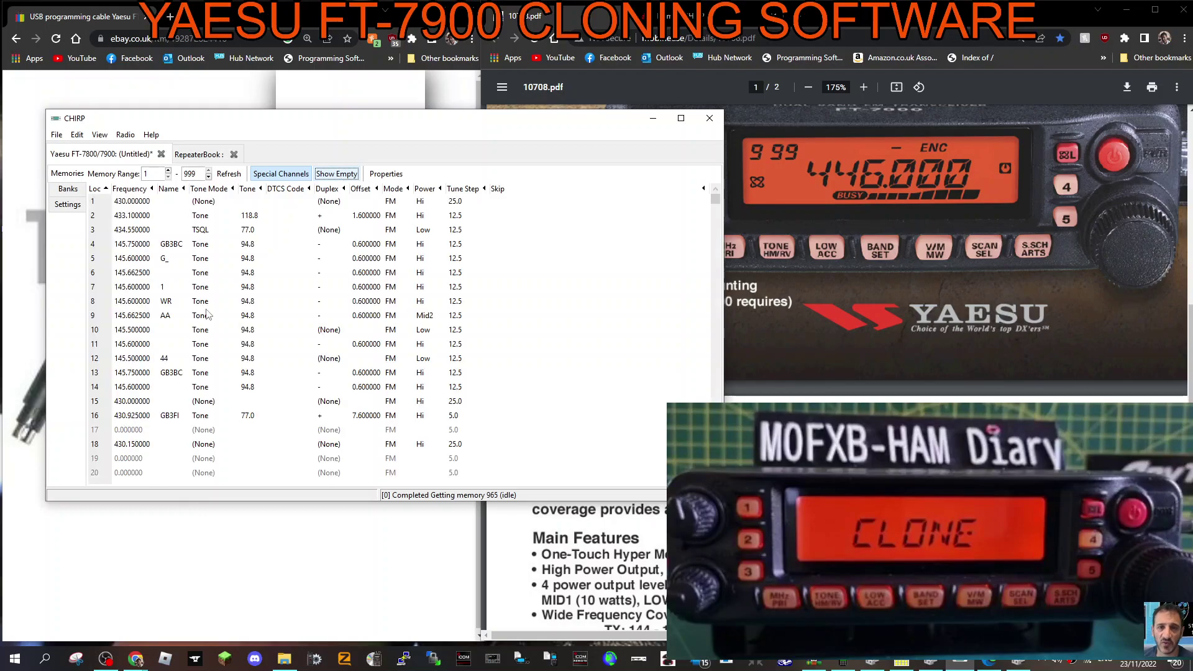
- Paste the copied repeaters starting at empty memory 19, accepting the incompatibility of pasted memory 8 and cancelling at pasted memory 6
{"action": "scroll", "coordinate": [497, 336], "scroll_direction": "down", "scroll_amount": 1}
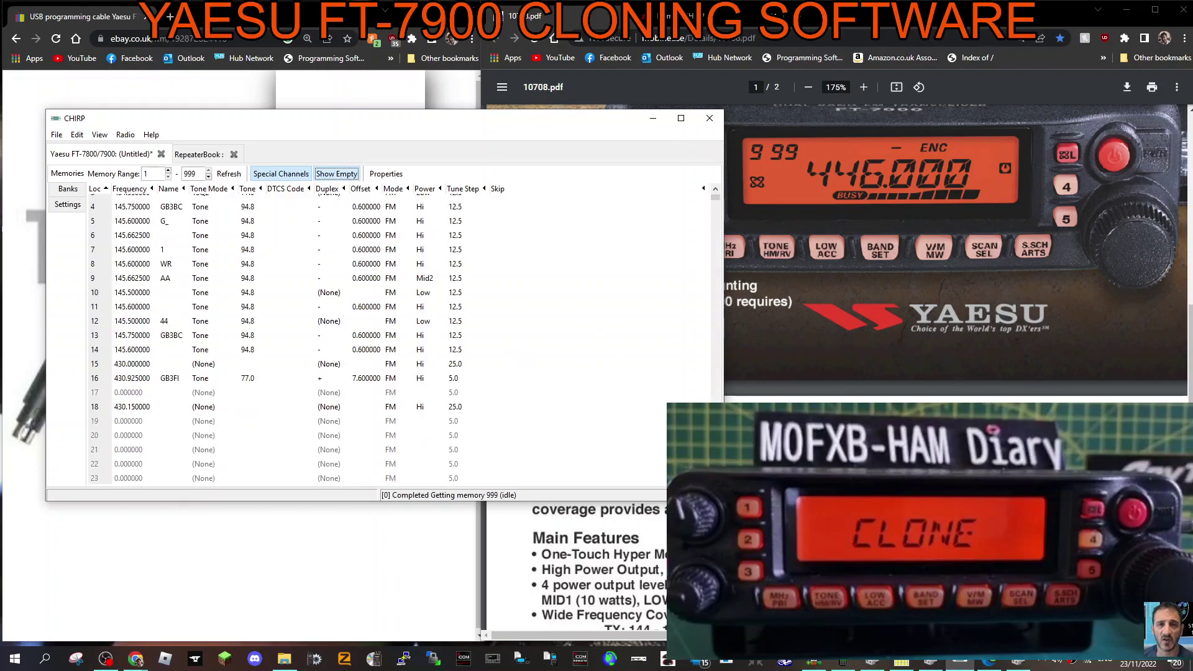
{"action": "scroll", "coordinate": [276, 336], "scroll_direction": "down", "scroll_amount": 2}
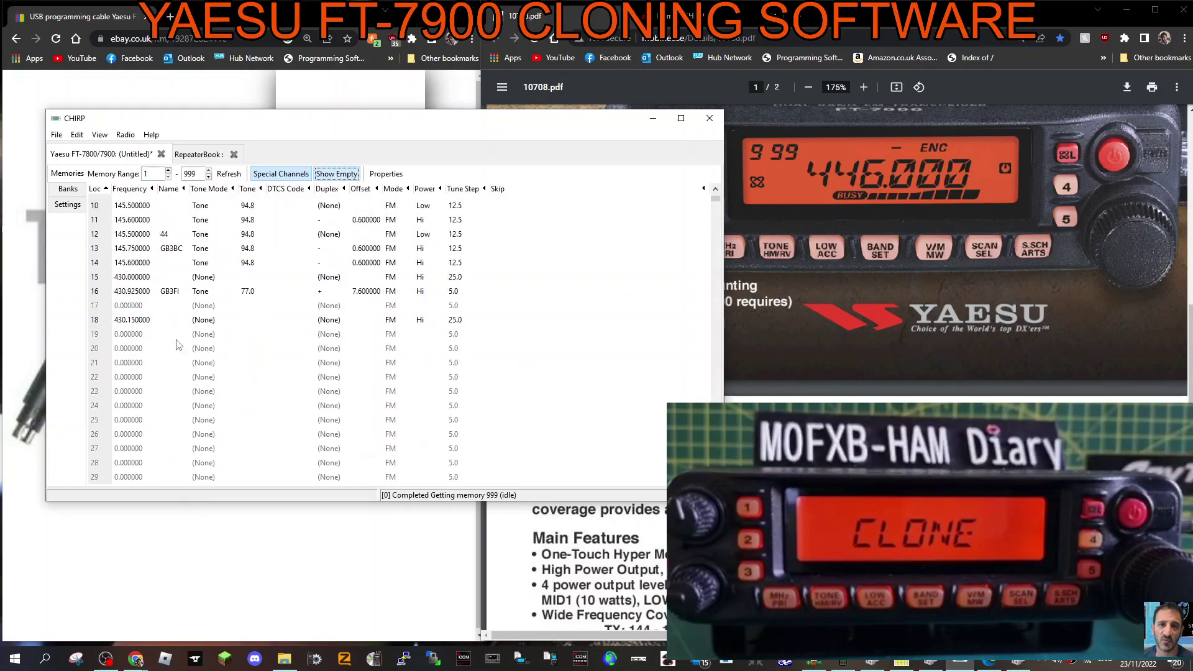
{"action": "left_click", "coordinate": [126, 336]}
{"action": "right_click", "coordinate": [128, 335]}
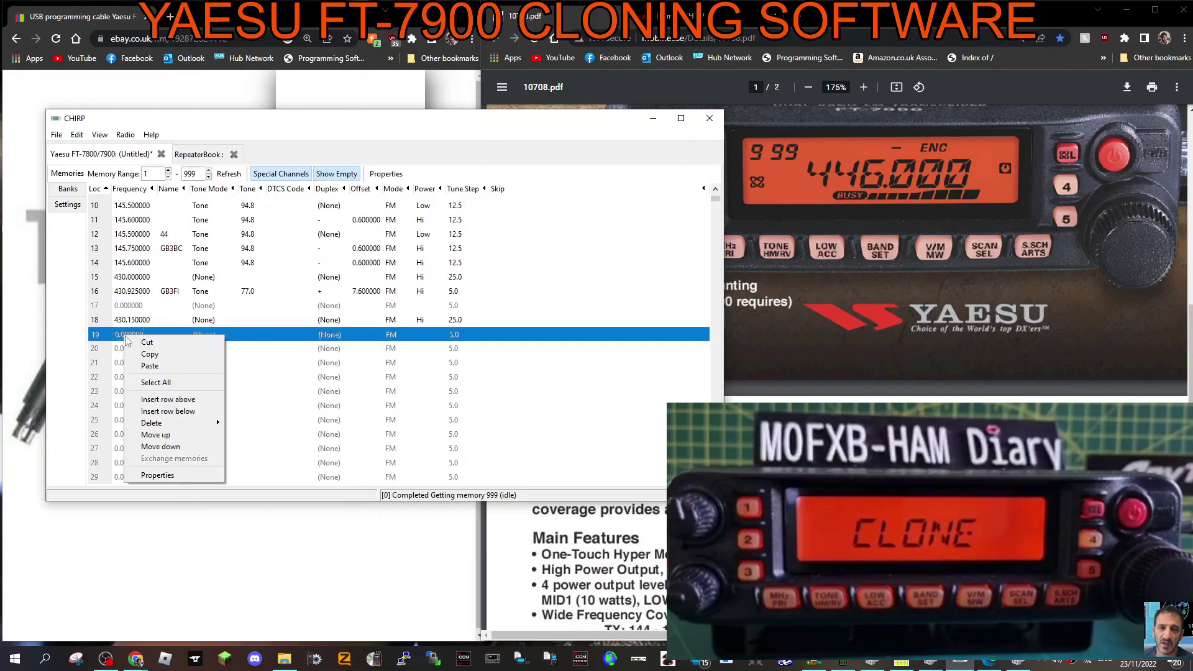
{"action": "left_click", "coordinate": [155, 367]}
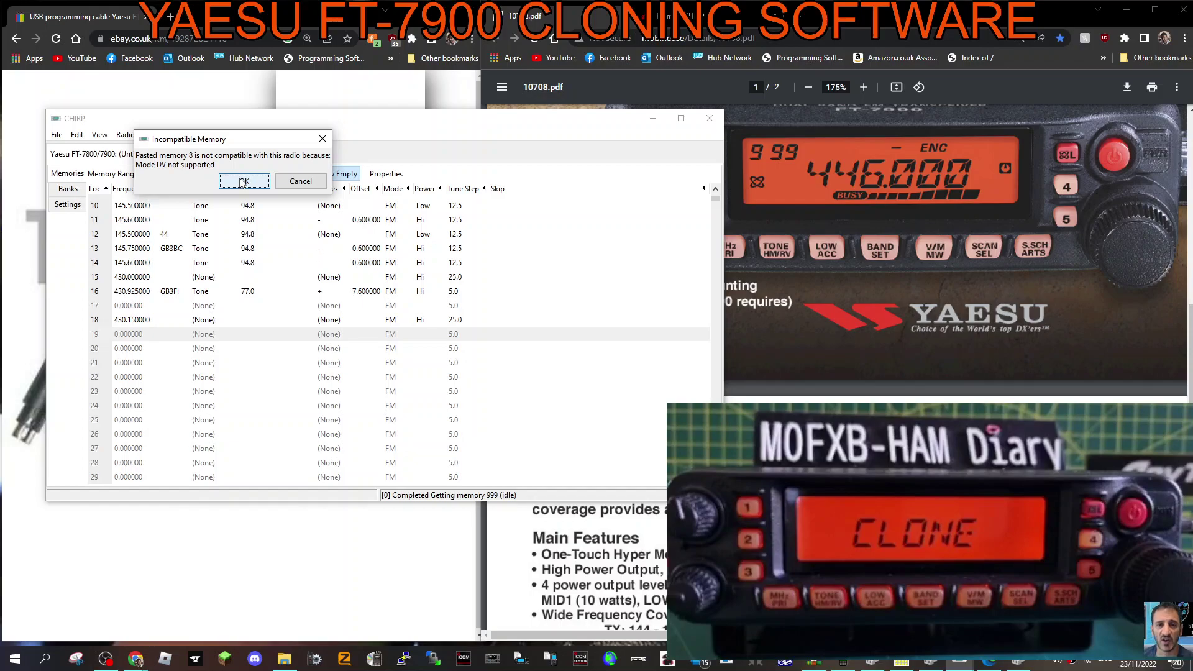
{"action": "left_click", "coordinate": [243, 182]}
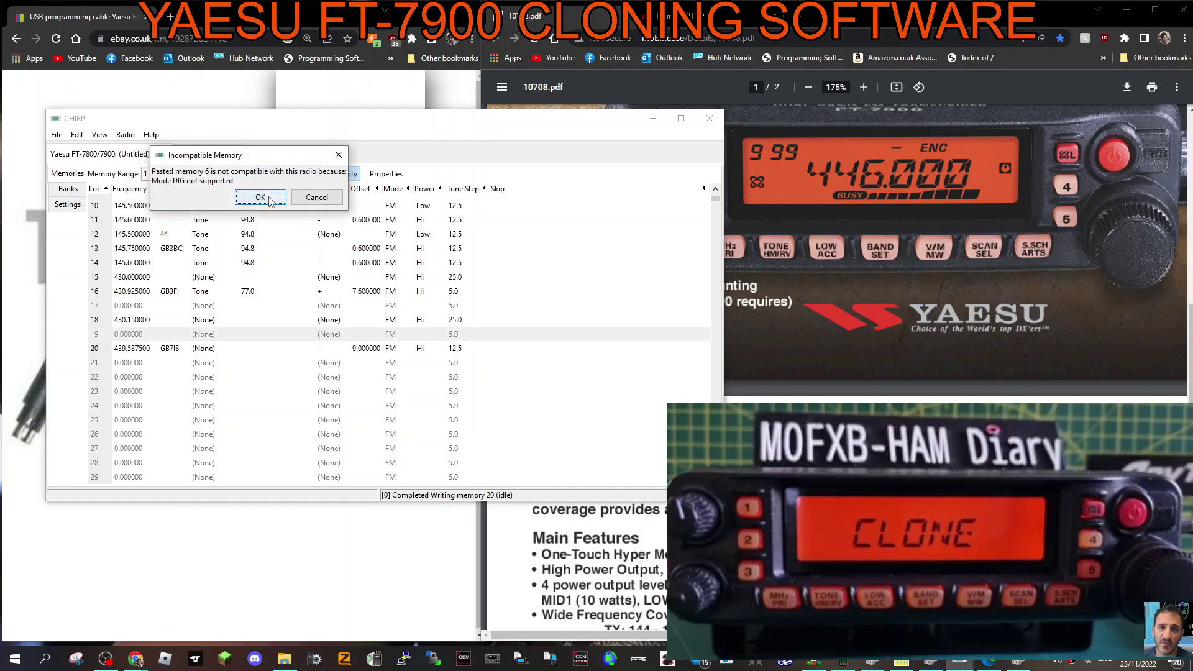
{"action": "left_click", "coordinate": [310, 198]}
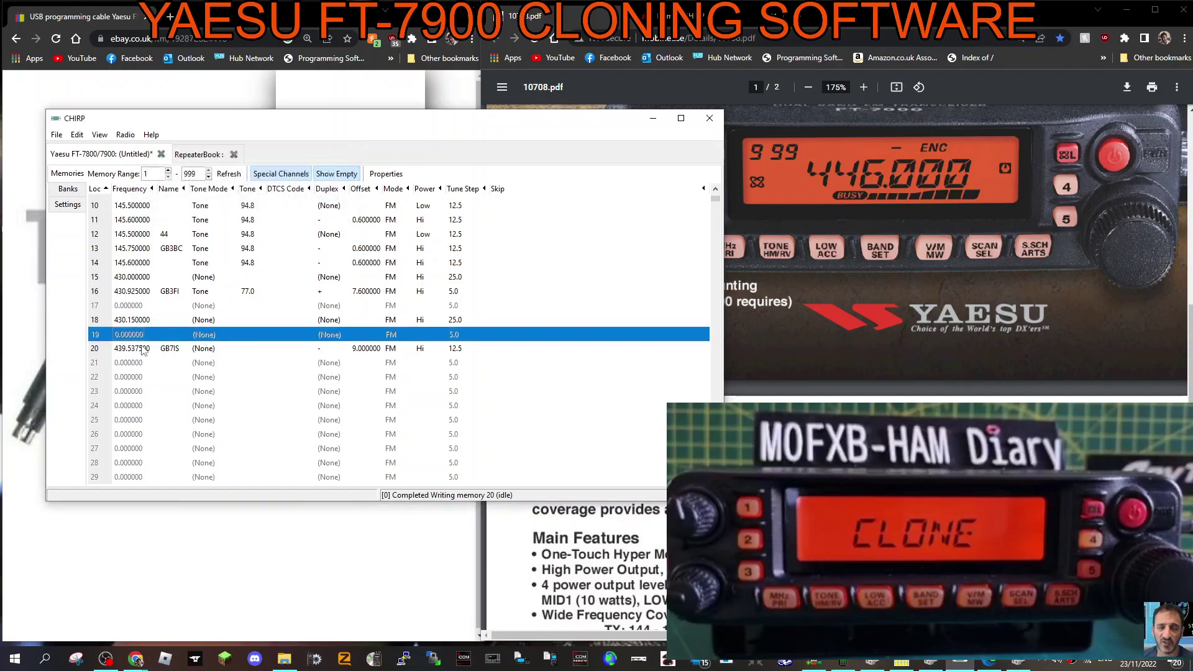
- Paste the copied repeaters again starting at empty memory 21, continuing past the incompatible entries, and return to the RepeaterBook results
{"action": "left_click", "coordinate": [137, 367]}
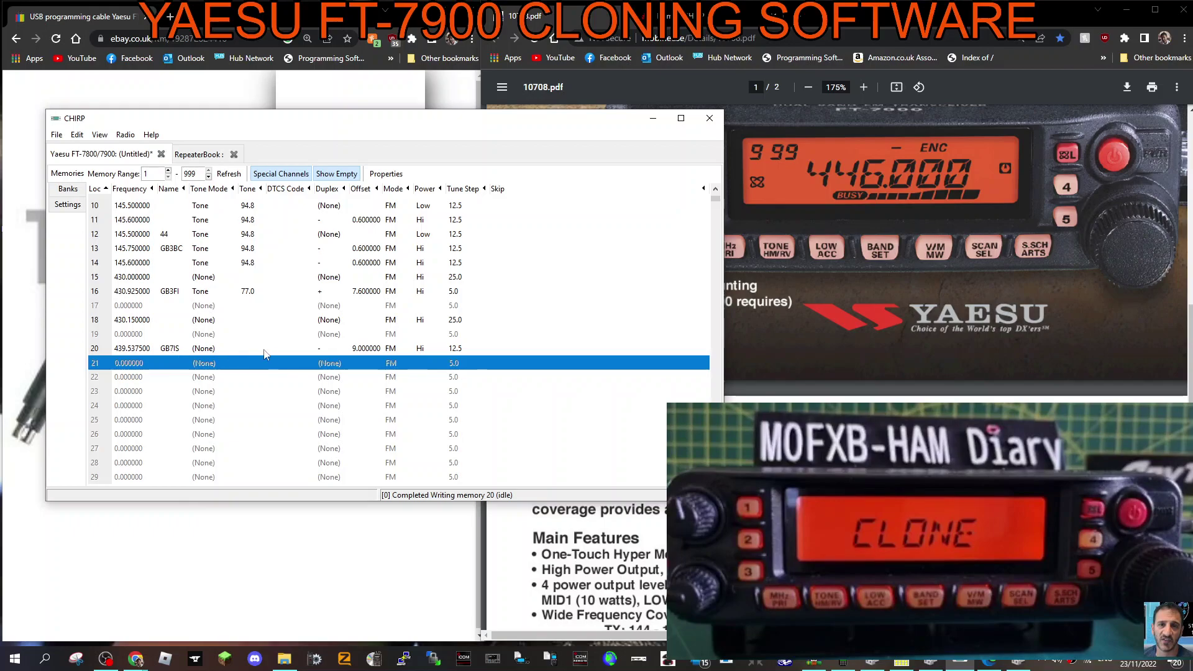
{"action": "right_click", "coordinate": [140, 366]}
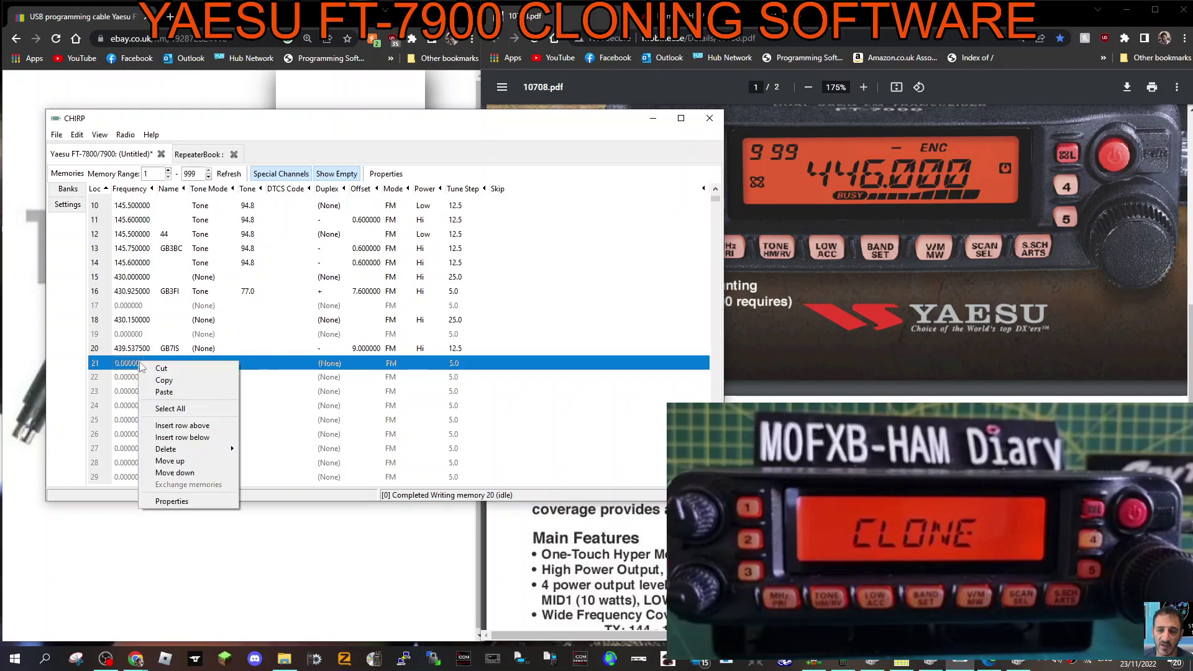
{"action": "left_click", "coordinate": [188, 398]}
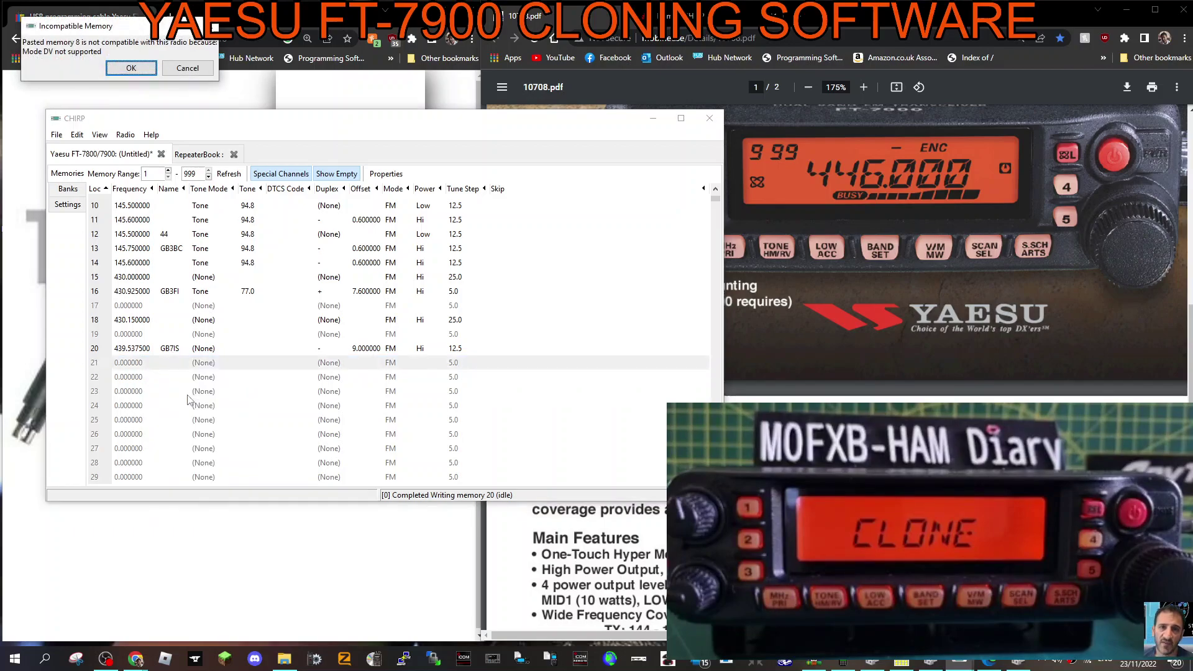
{"action": "left_click", "coordinate": [131, 68]}
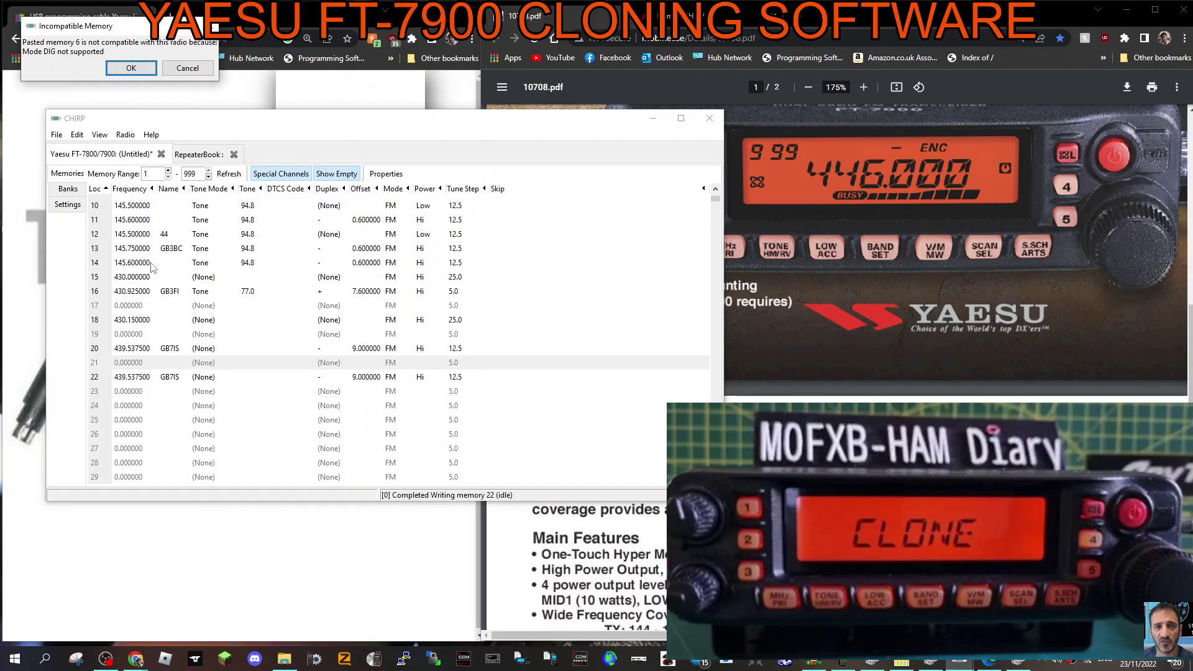
{"action": "left_click", "coordinate": [219, 100]}
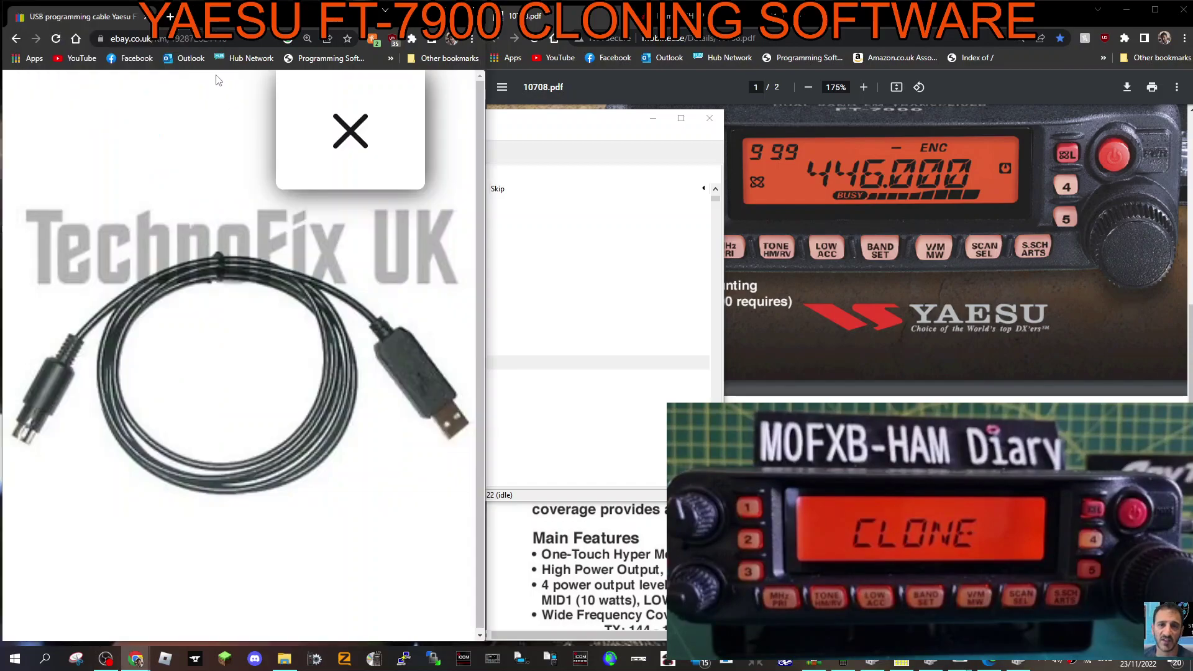
{"action": "key", "text": "alt+Tab"}
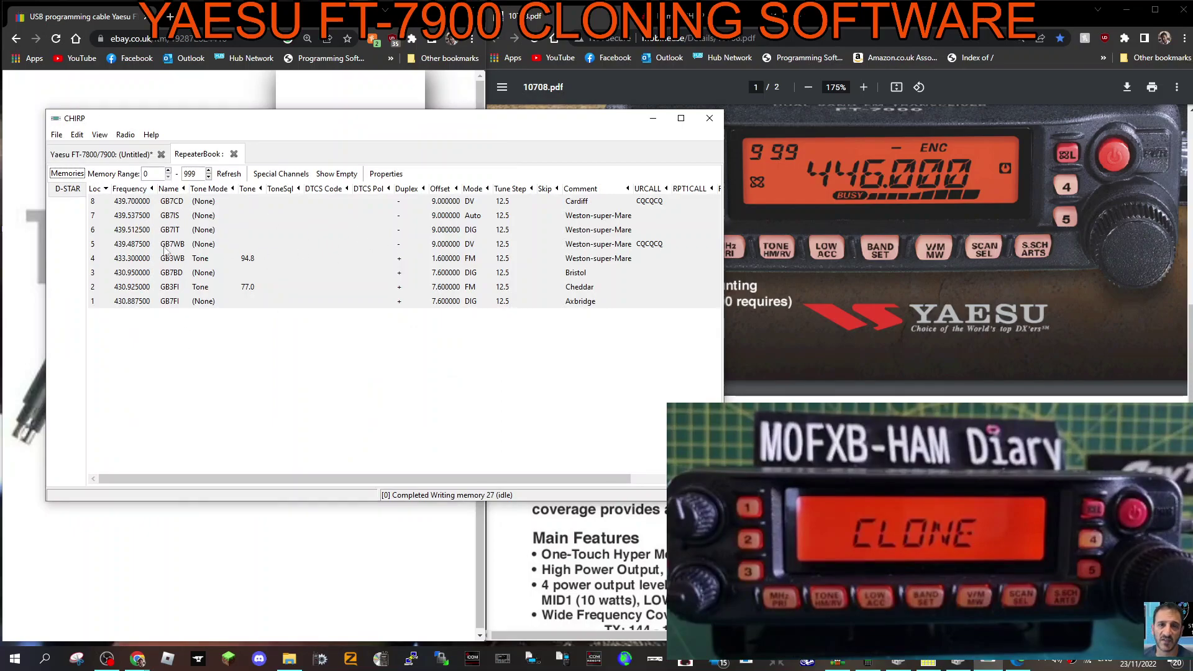
- Select all the repeaters in the RepeaterBook results
{"action": "left_click", "coordinate": [115, 229]}
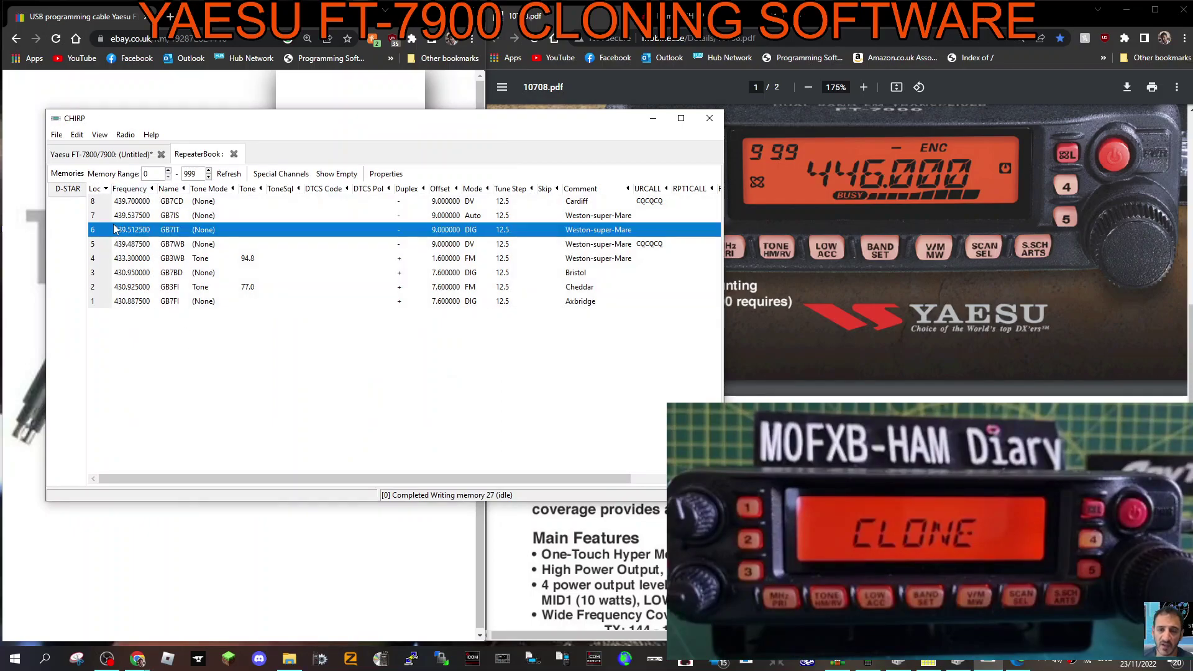
{"action": "right_click", "coordinate": [115, 228]}
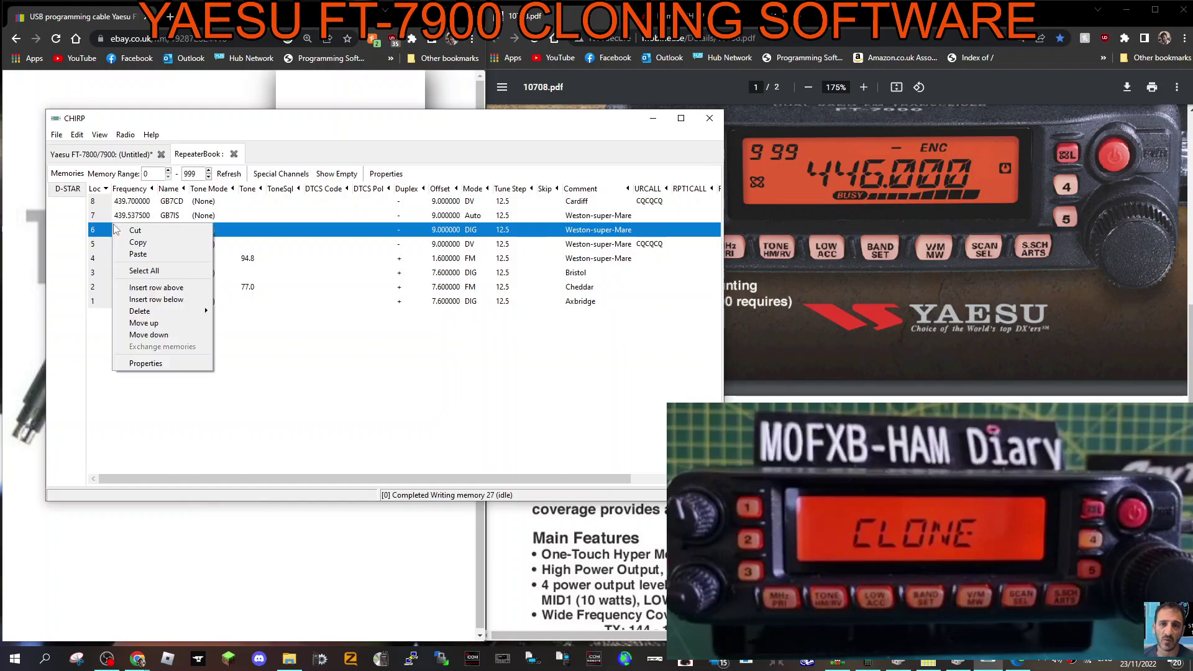
{"action": "left_click", "coordinate": [140, 271]}
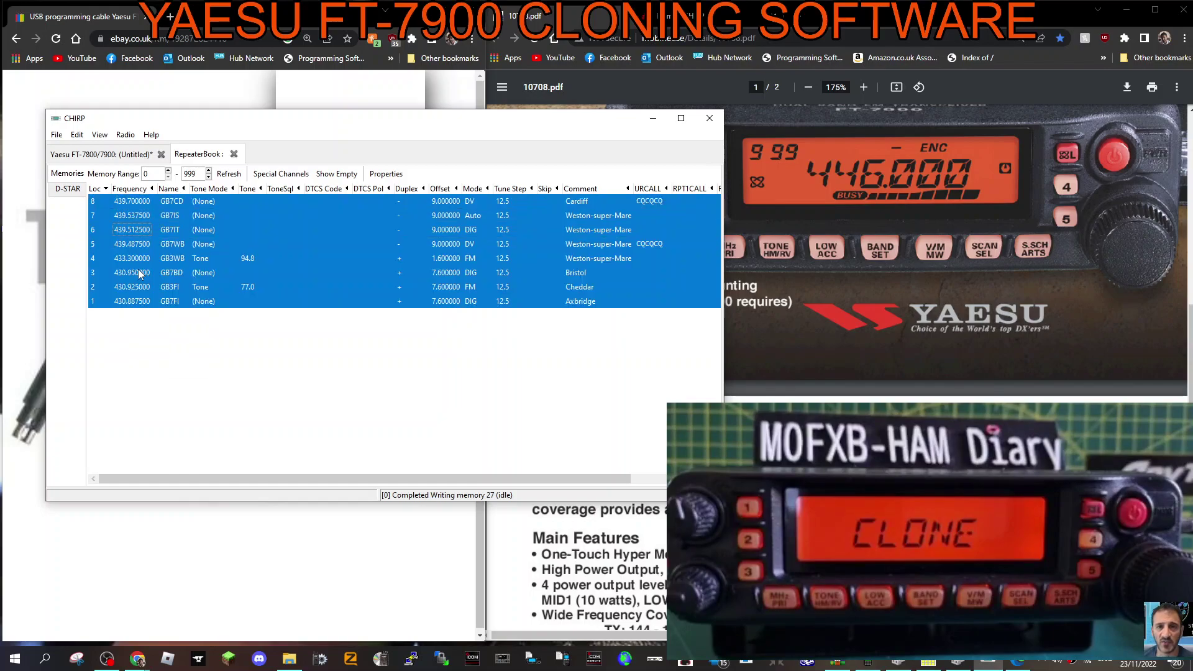
- Try to edit the frequency of repeater GB7IS in the RepeaterBook results
{"action": "left_click", "coordinate": [139, 216]}
{"action": "left_click", "coordinate": [141, 217]}
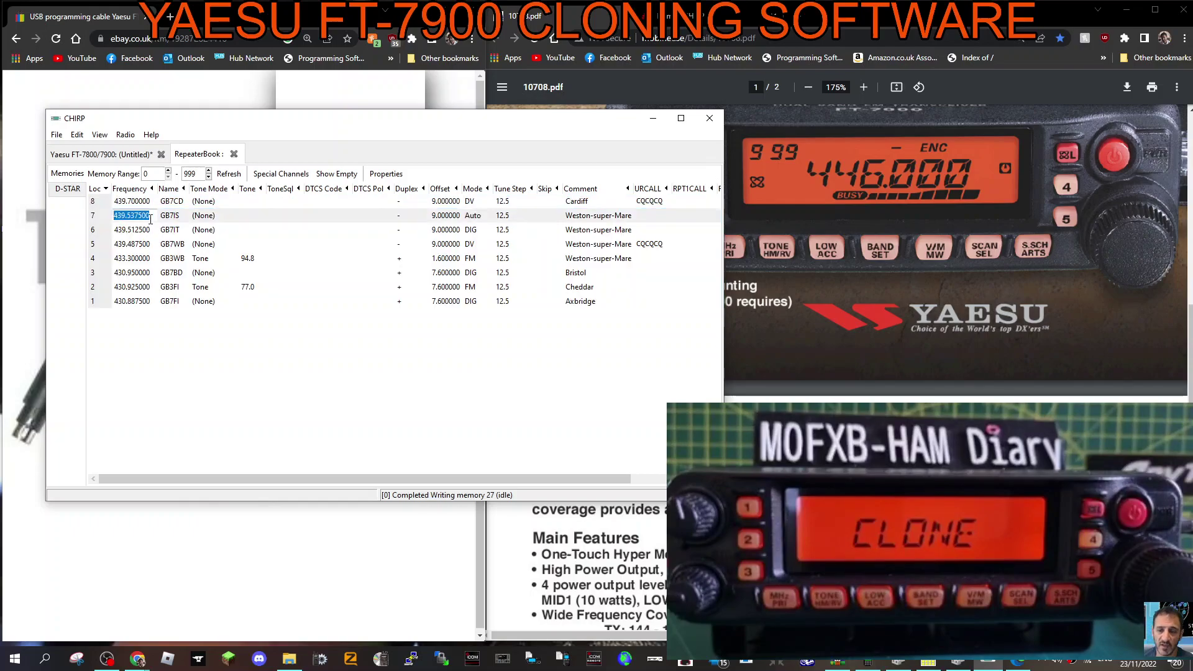
{"action": "key", "text": "Return"}
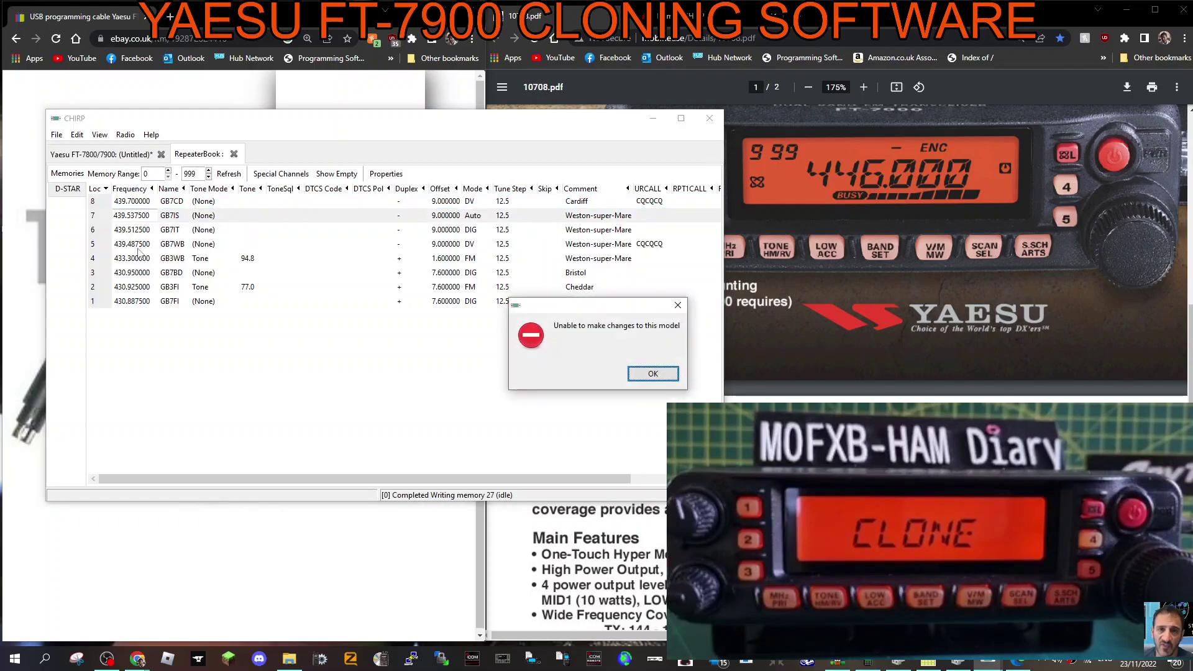
{"action": "left_click", "coordinate": [678, 305]}
- Copy repeater GB7IT from the RepeaterBook results
{"action": "left_click", "coordinate": [132, 263]}
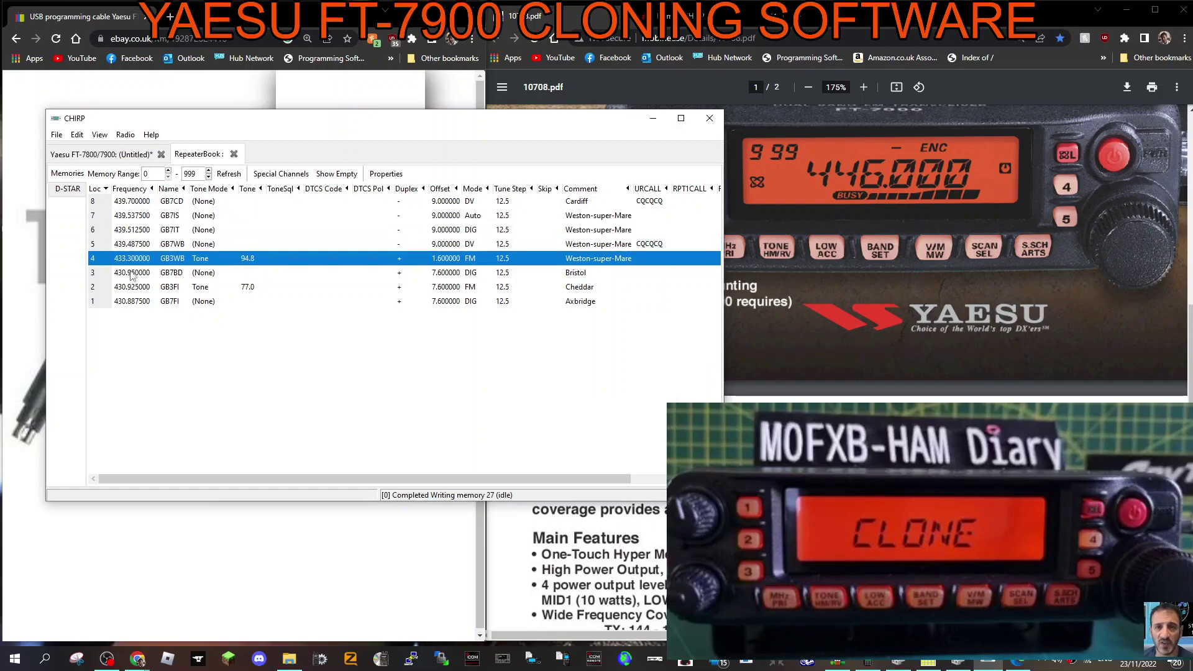
{"action": "left_click", "coordinate": [117, 244]}
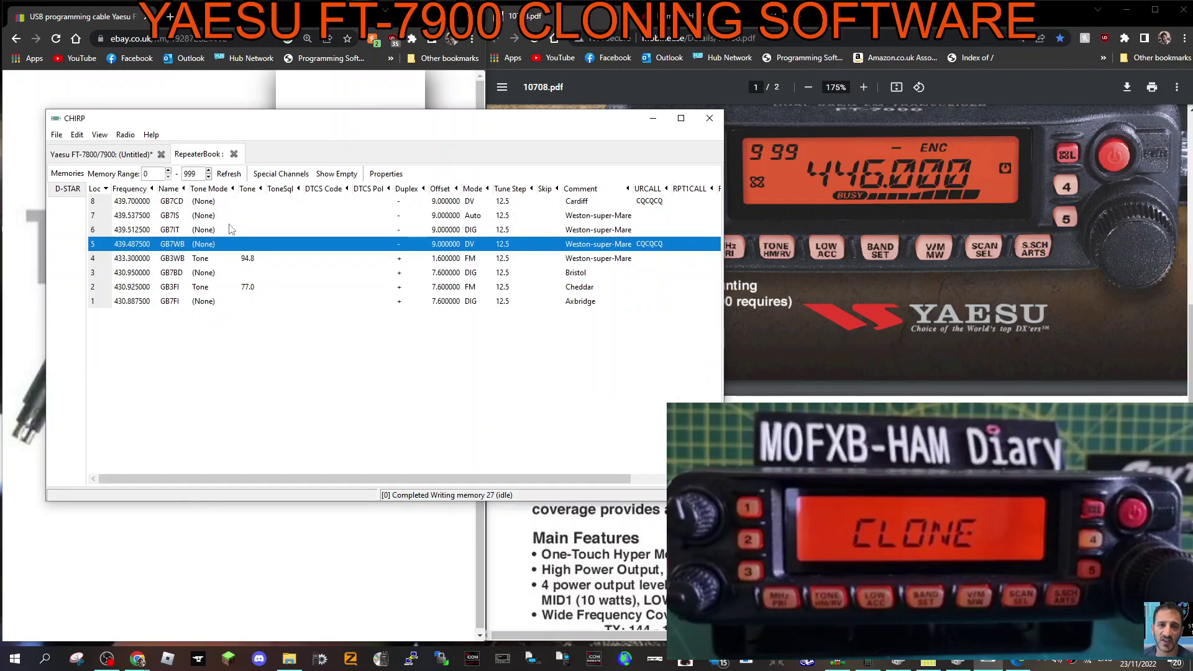
{"action": "left_click", "coordinate": [200, 218]}
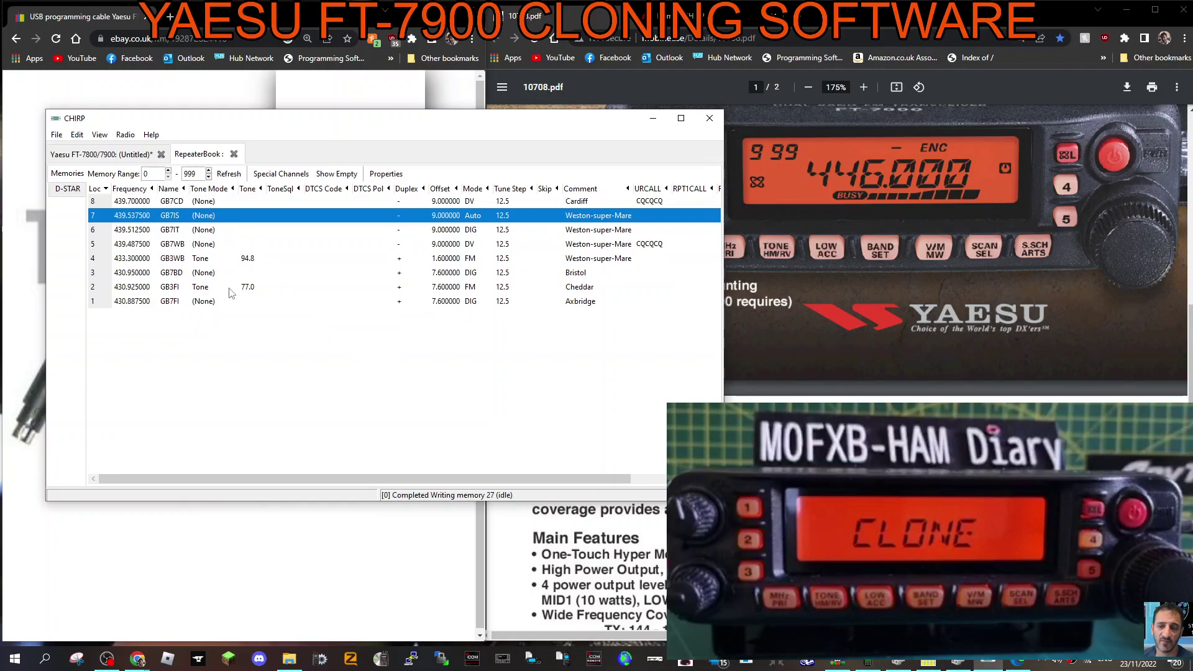
{"action": "left_click", "coordinate": [118, 233]}
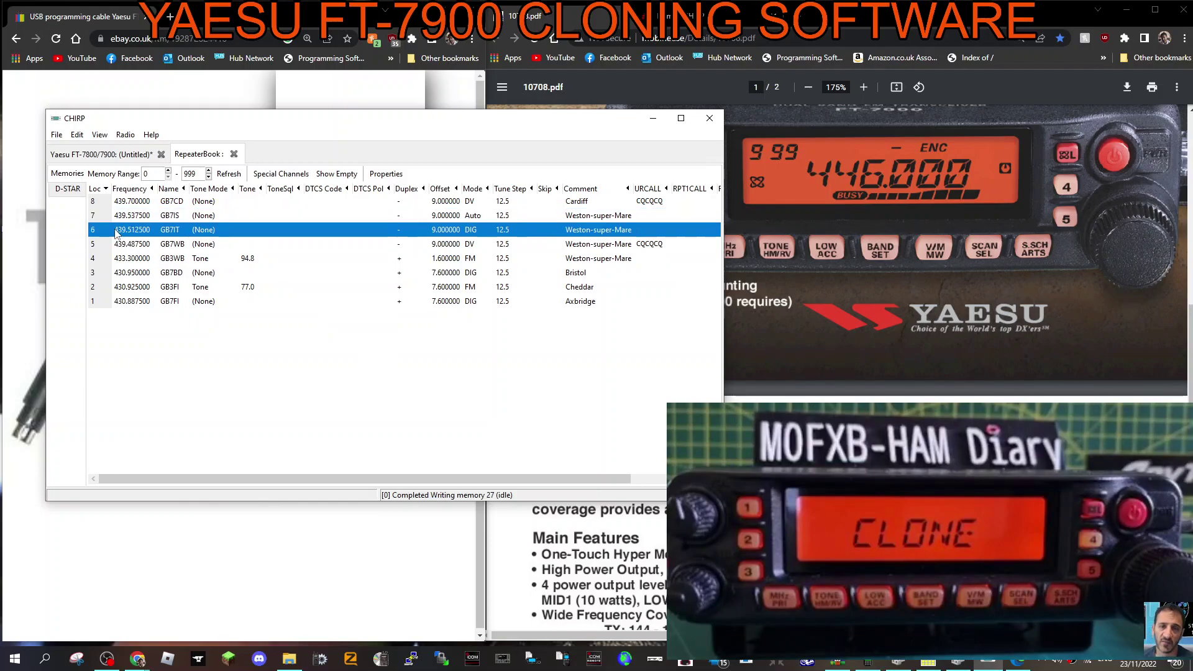
{"action": "right_click", "coordinate": [115, 230]}
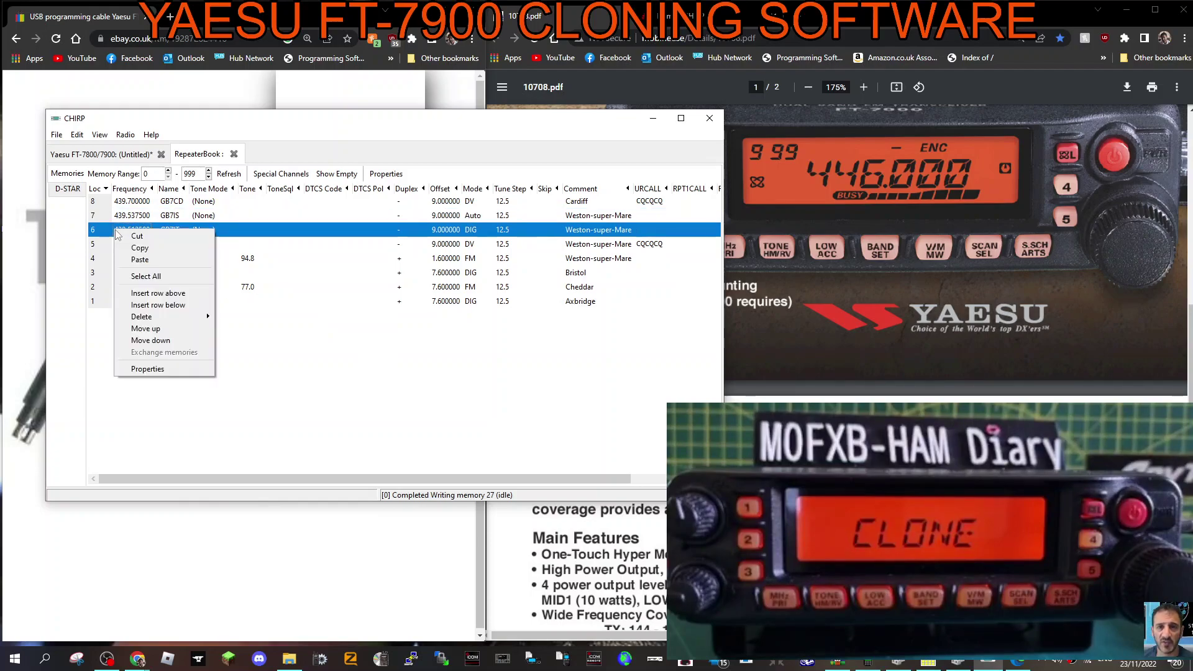
{"action": "left_click", "coordinate": [155, 248]}
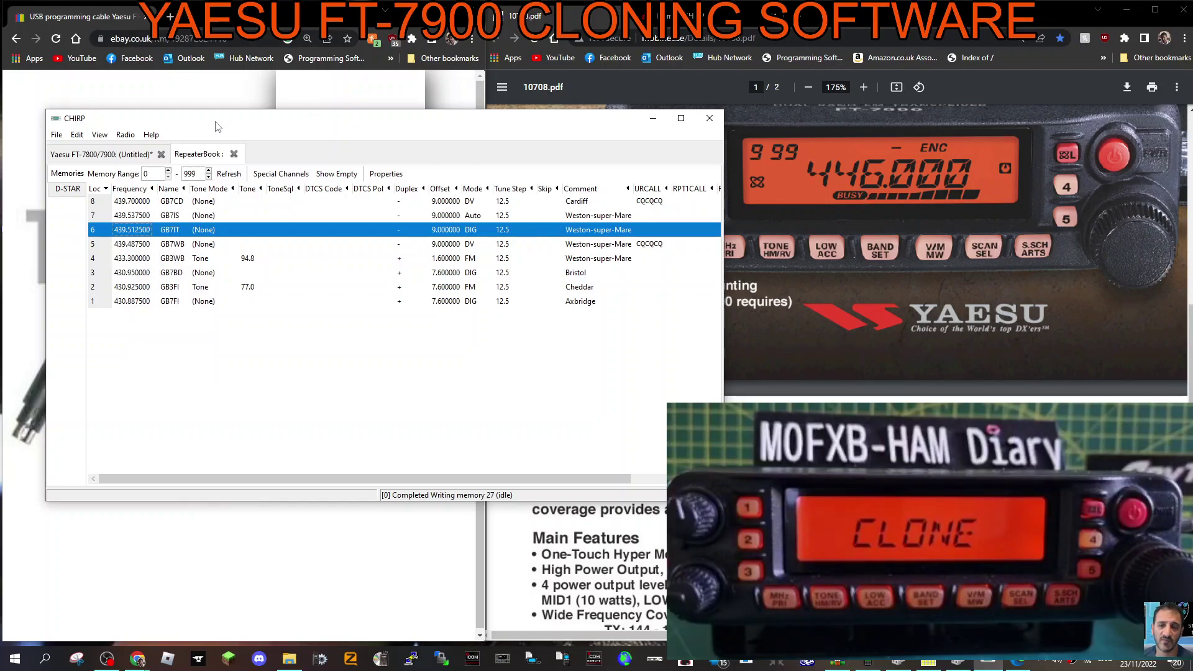
- Try to paste the copied repeater GB7IT into empty memory 28 of the FT-7800/7900 list, accepting its incompatibility
{"action": "left_click", "coordinate": [120, 156]}
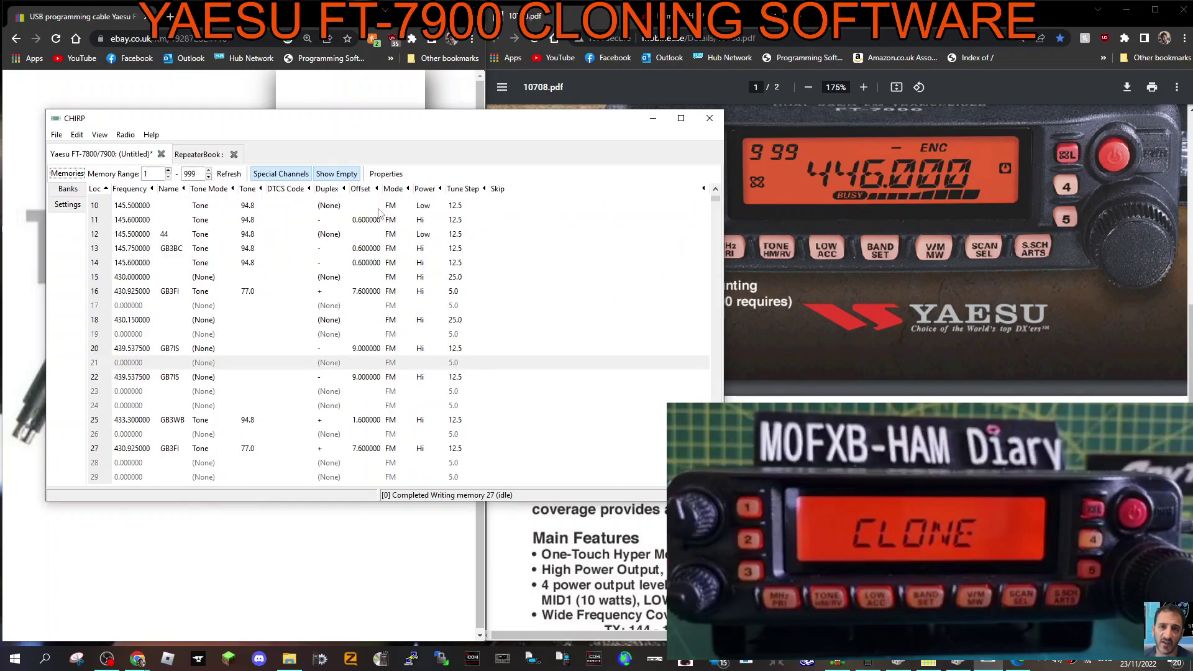
{"action": "right_click", "coordinate": [141, 465]}
{"action": "left_click", "coordinate": [167, 495]}
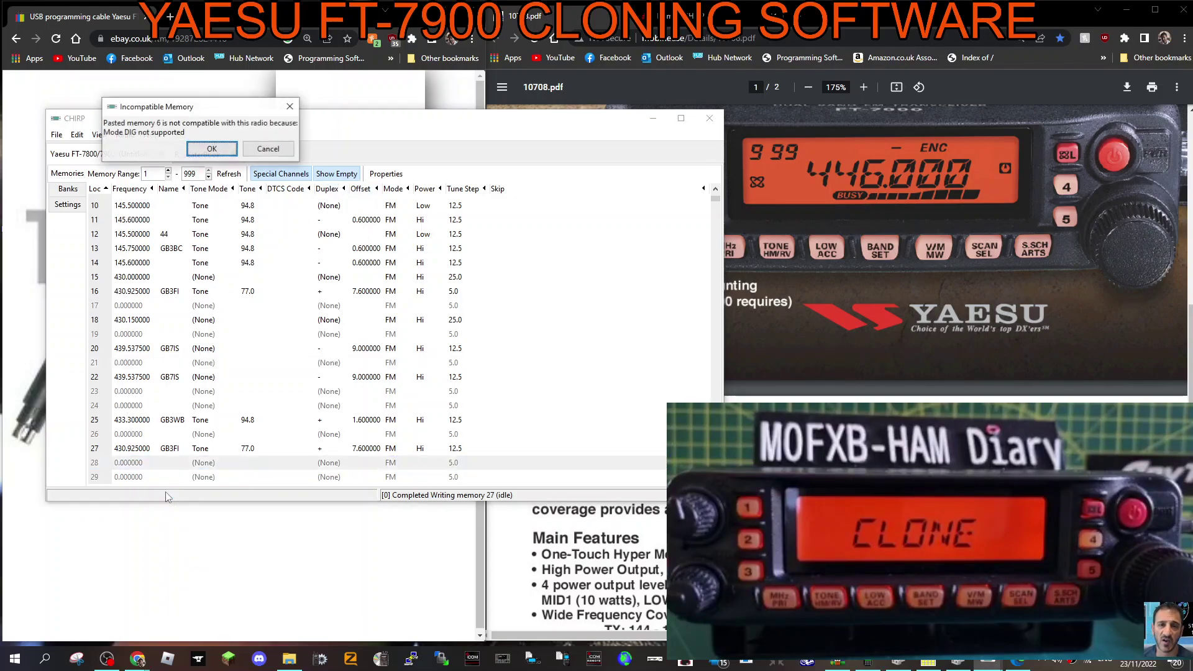
{"action": "left_click", "coordinate": [212, 149]}
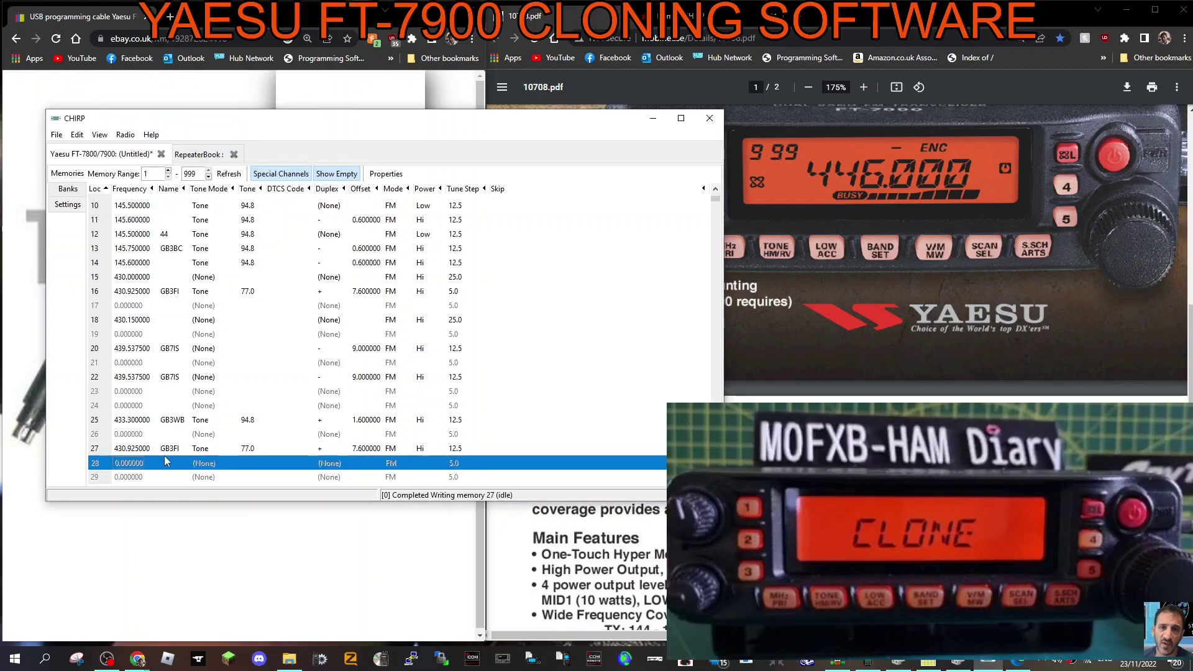
{"action": "scroll", "coordinate": [342, 323], "scroll_direction": "down", "scroll_amount": 1}
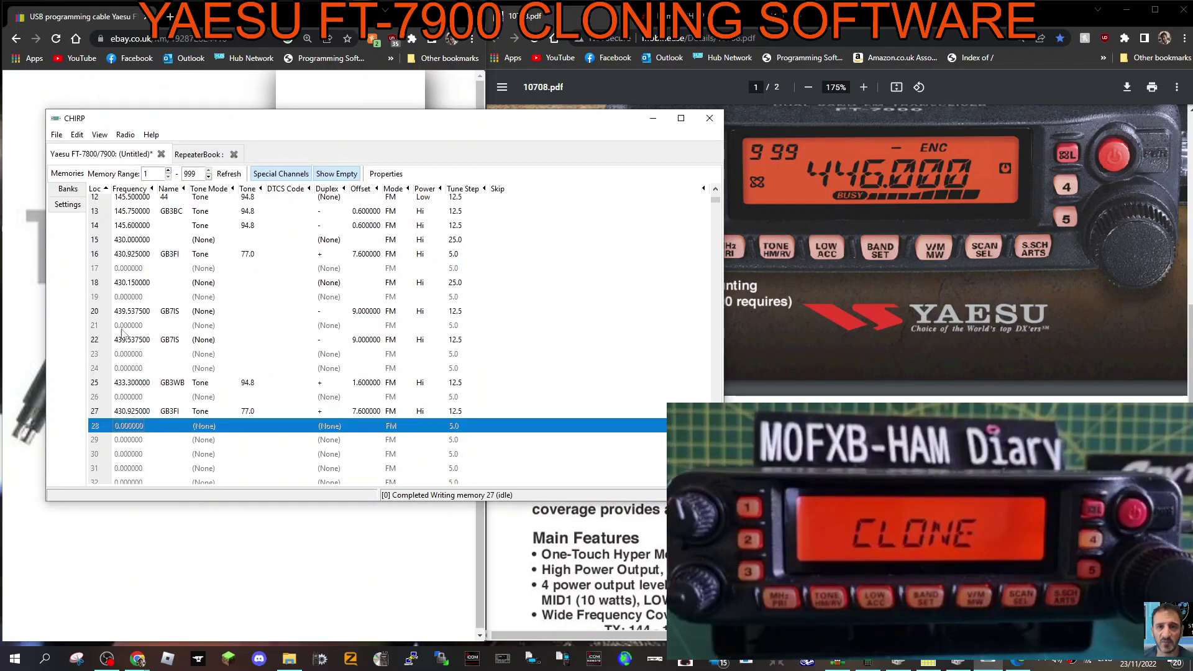
{"action": "scroll", "coordinate": [236, 355], "scroll_direction": "down", "scroll_amount": 4}
{"action": "scroll", "coordinate": [253, 355], "scroll_direction": "up", "scroll_amount": 4}
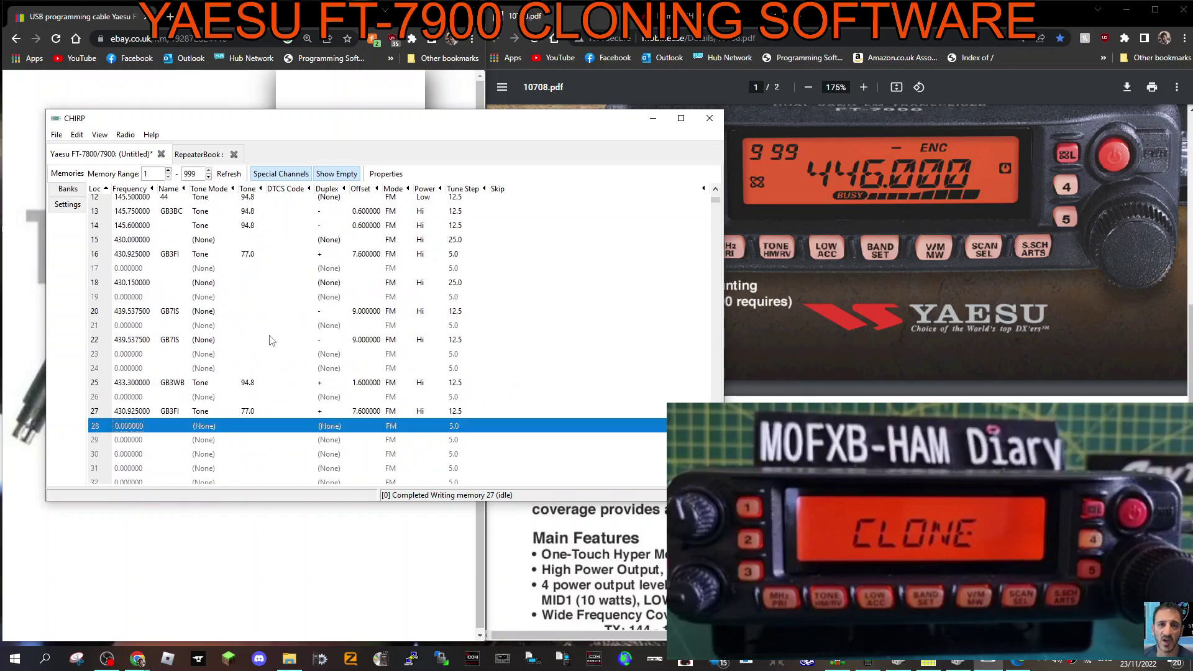
{"action": "scroll", "coordinate": [269, 340], "scroll_direction": "down", "scroll_amount": 4}
{"action": "scroll", "coordinate": [269, 340], "scroll_direction": "up", "scroll_amount": 4}
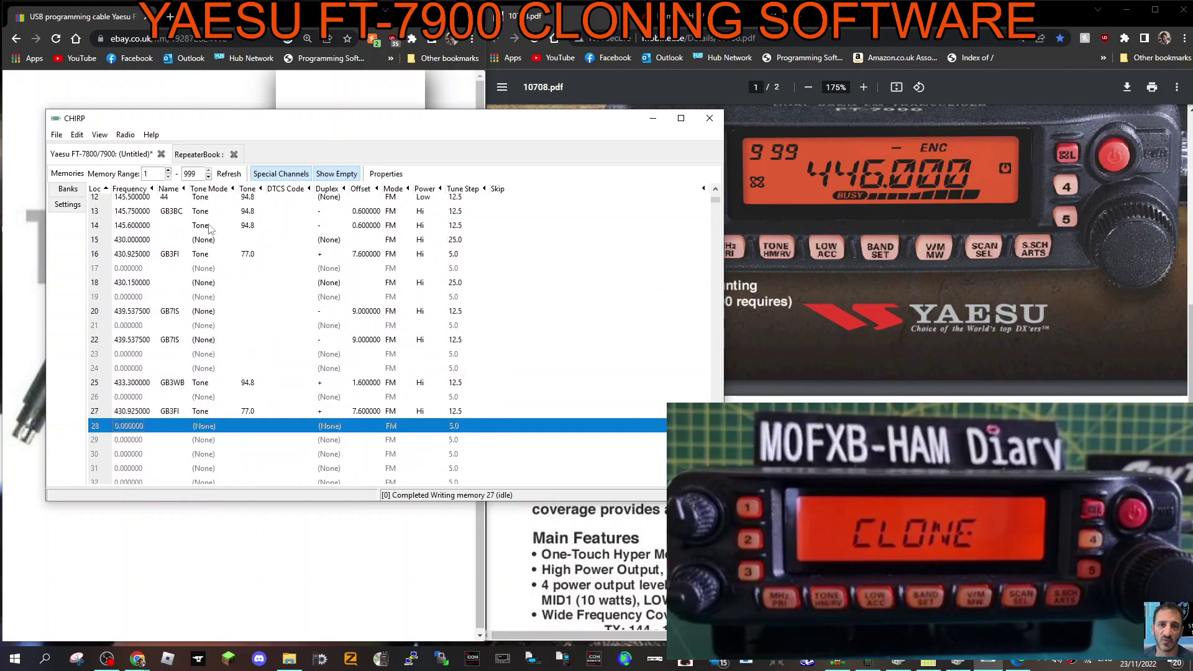
- Upload the edited memories to the Yaesu FT-7800/7900 through port COM13, accepting the cloning instructions once the radio is in receive mode
{"action": "left_click", "coordinate": [125, 135]}
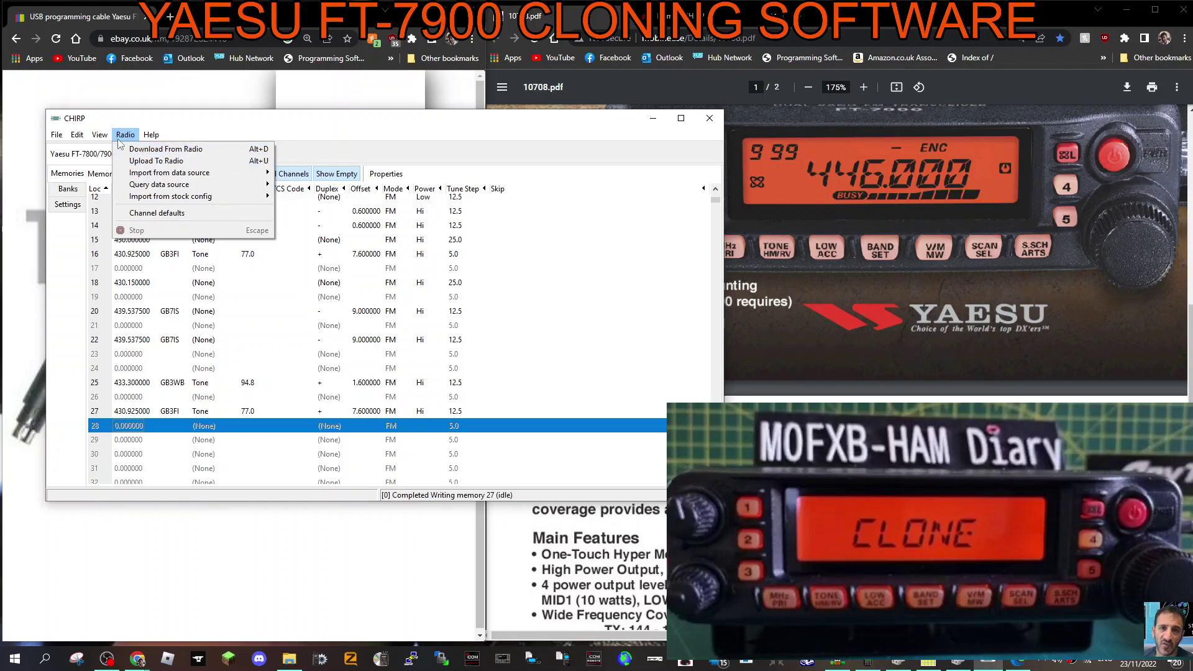
{"action": "left_click", "coordinate": [142, 161]}
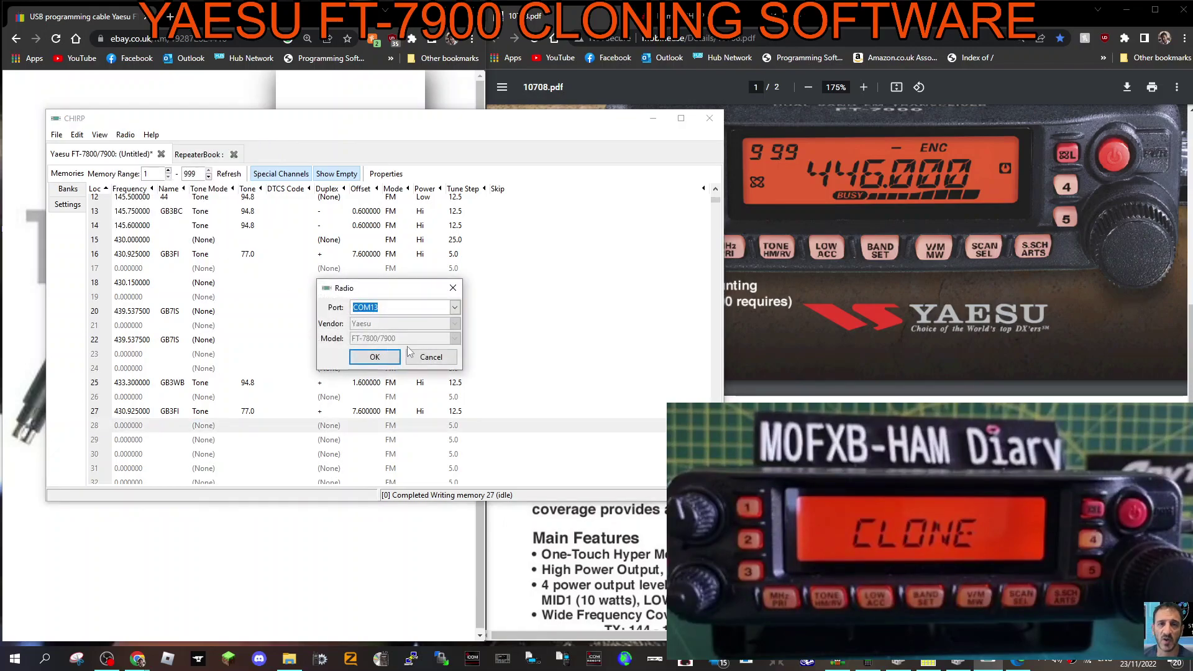
{"action": "left_click", "coordinate": [375, 357]}
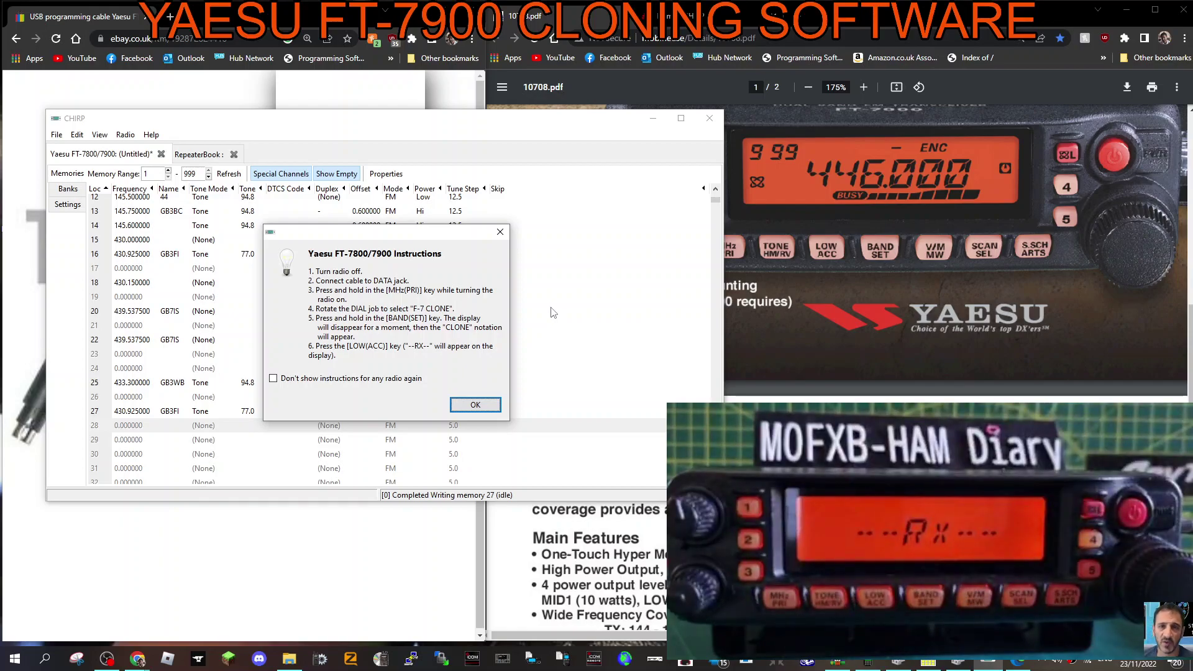
{"action": "left_click", "coordinate": [484, 410]}
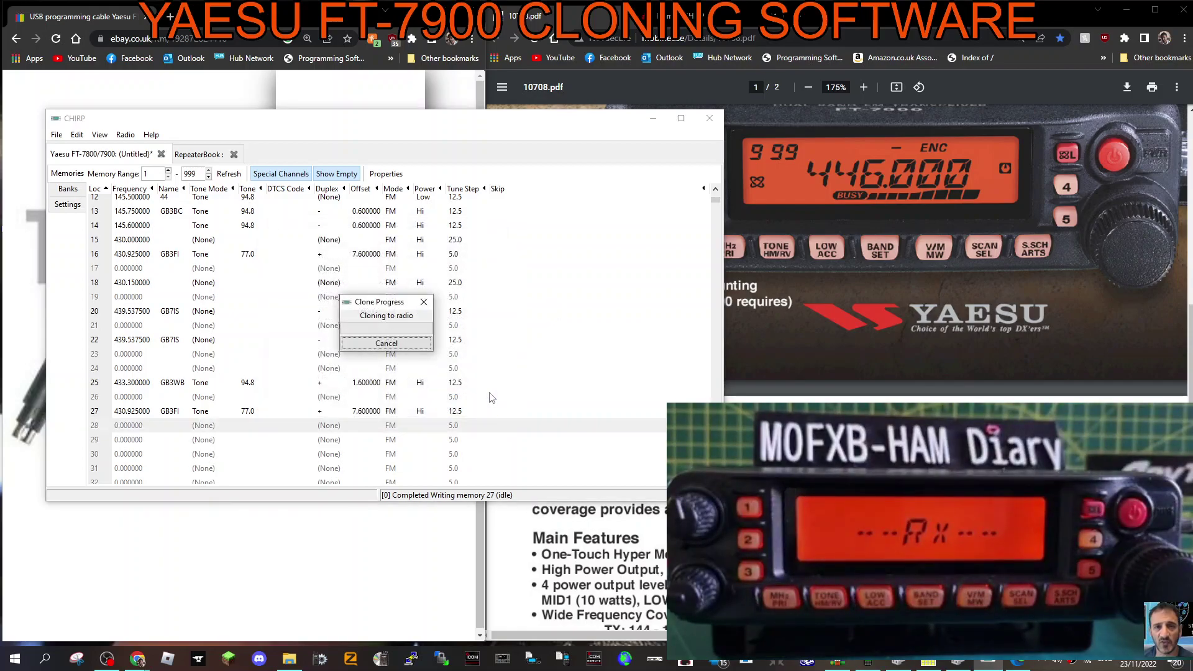